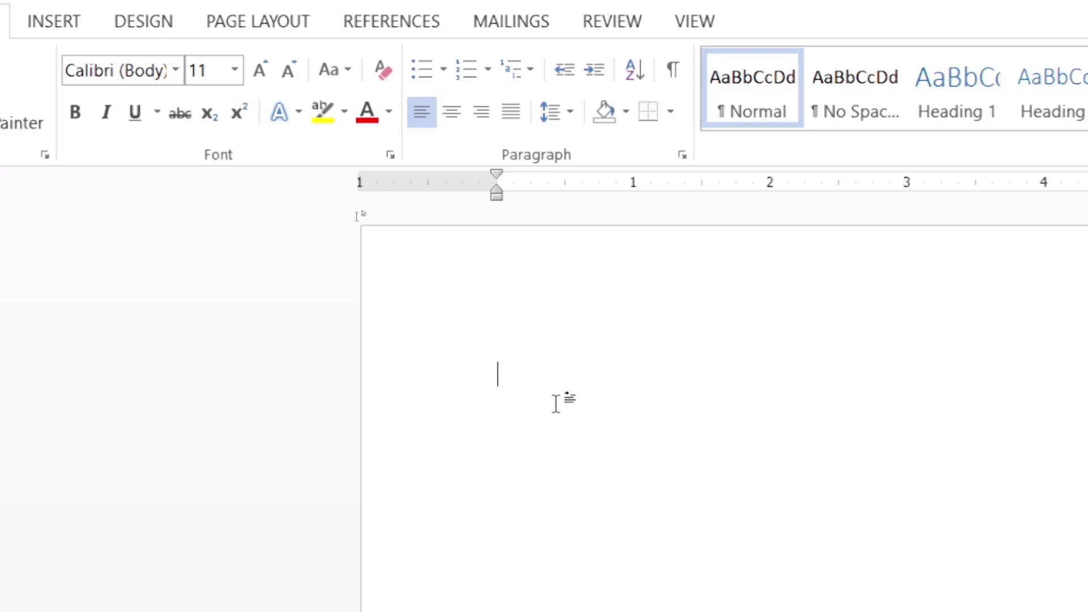
# Step: Type the heading 'DIGITAL LEARNING' and format it bold, italic and underlined
pyautogui.write('DIGITAL ')
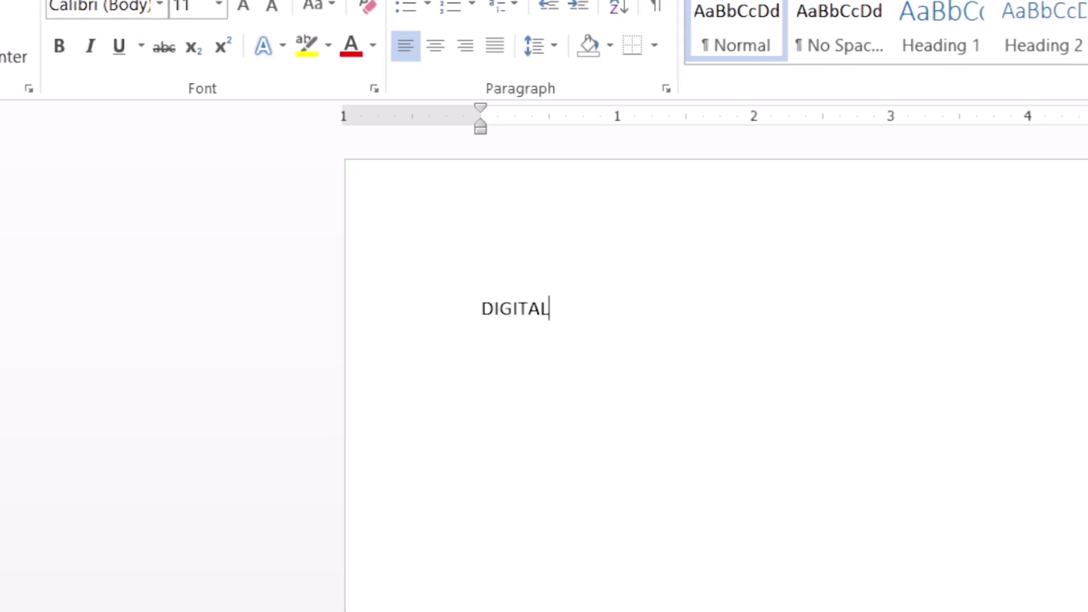
pyautogui.write('LEAR')
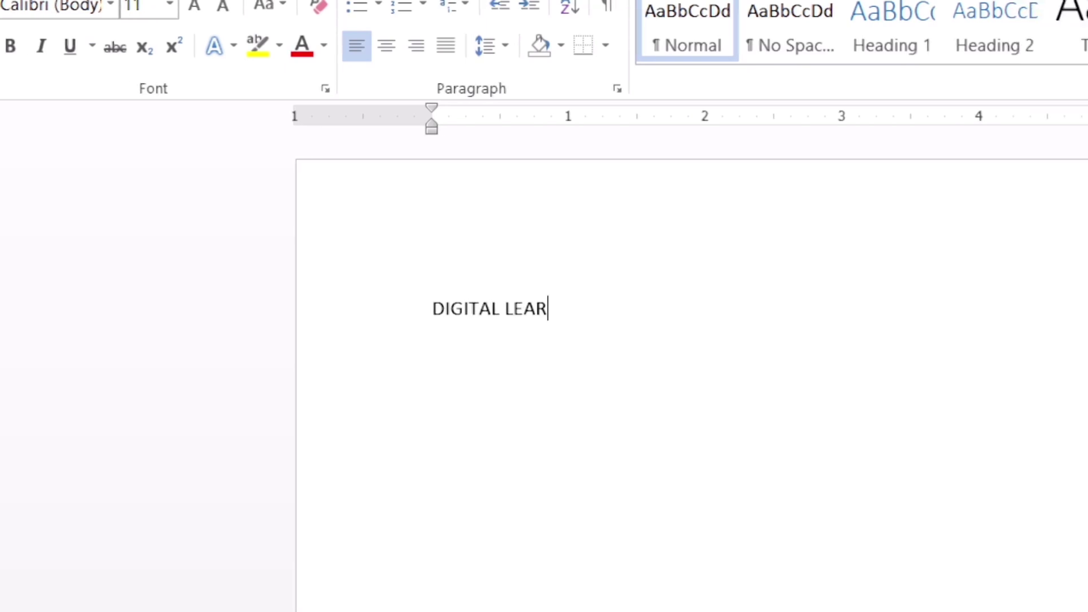
pyautogui.write('NING')
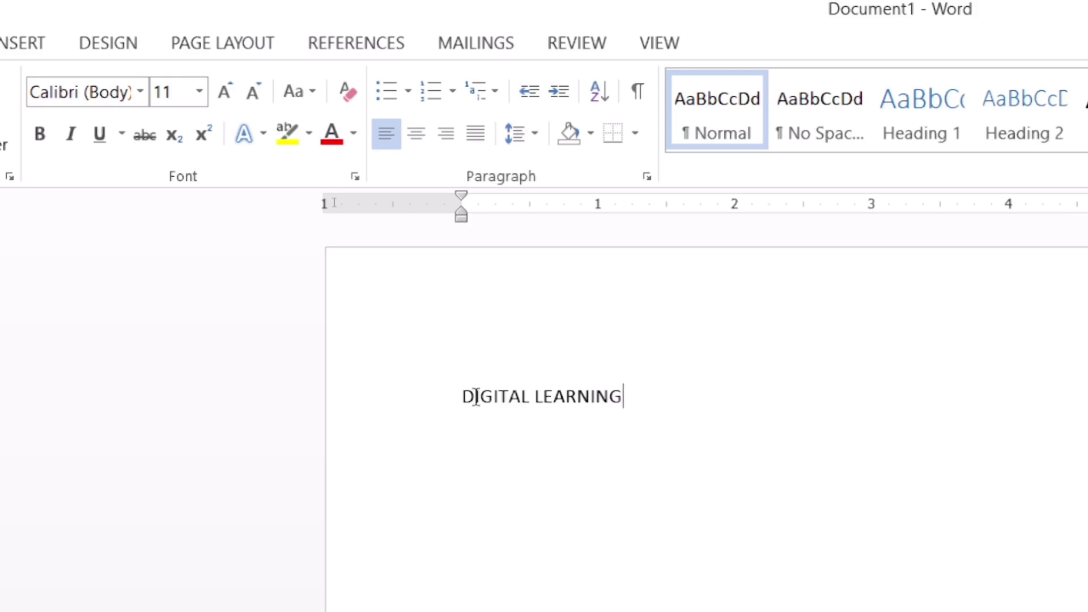
pyautogui.moveTo(461, 396); pyautogui.dragTo(656, 391)
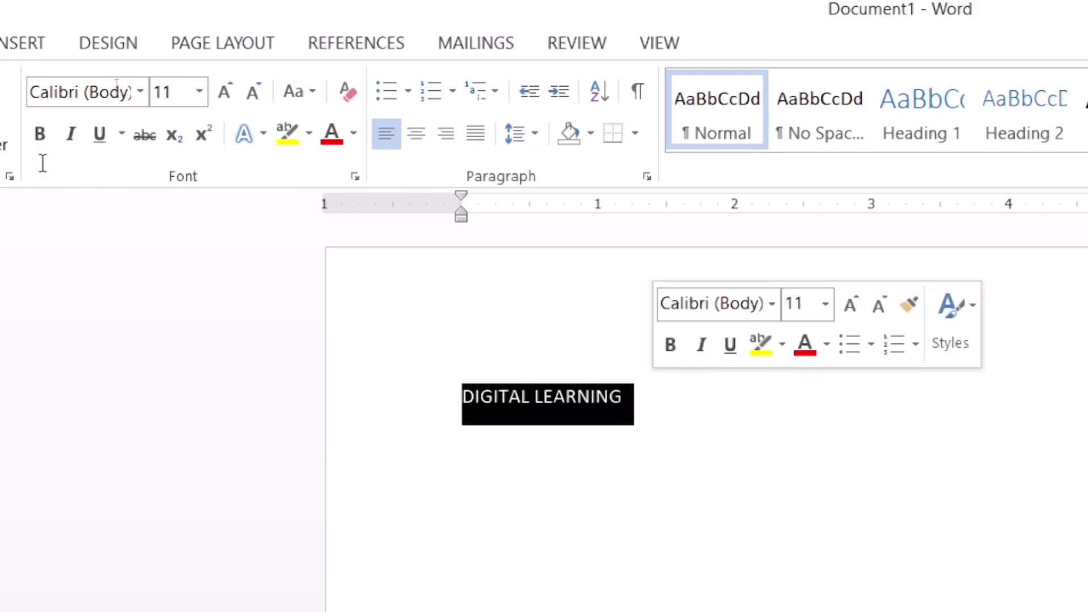
pyautogui.click(35, 140)
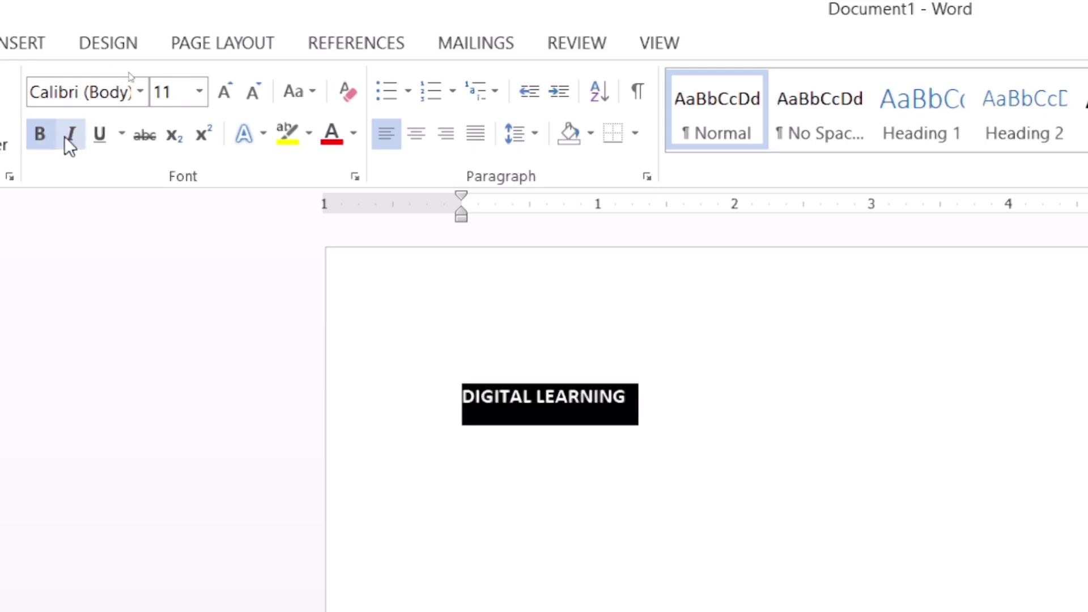
pyautogui.click(64, 137)
pyautogui.click(103, 141)
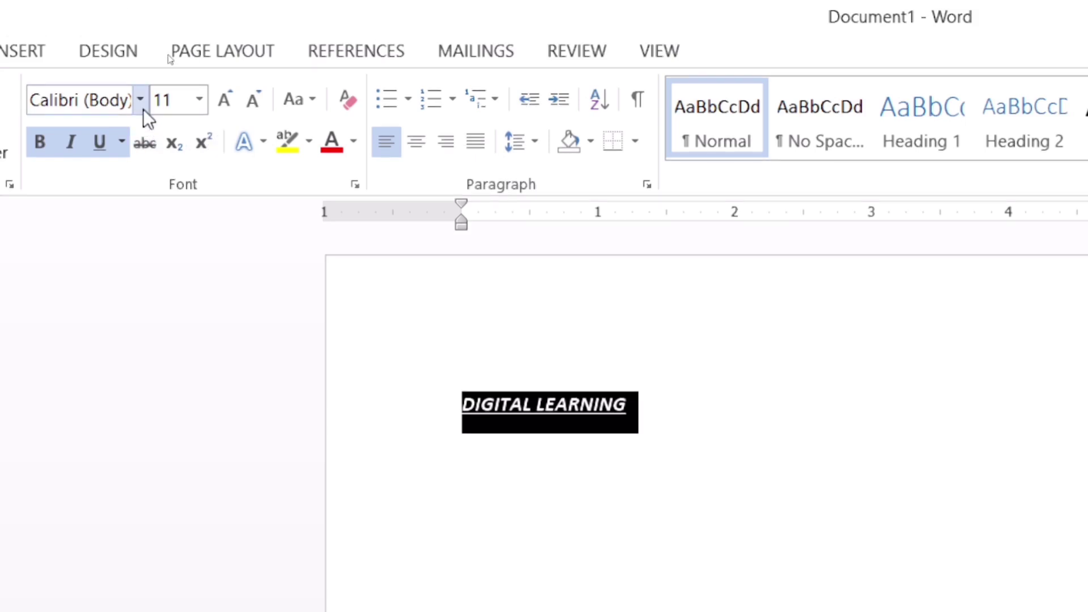
# Step: Change the DIGITAL LEARNING heading's font to Times New Roman
pyautogui.click(143, 109)
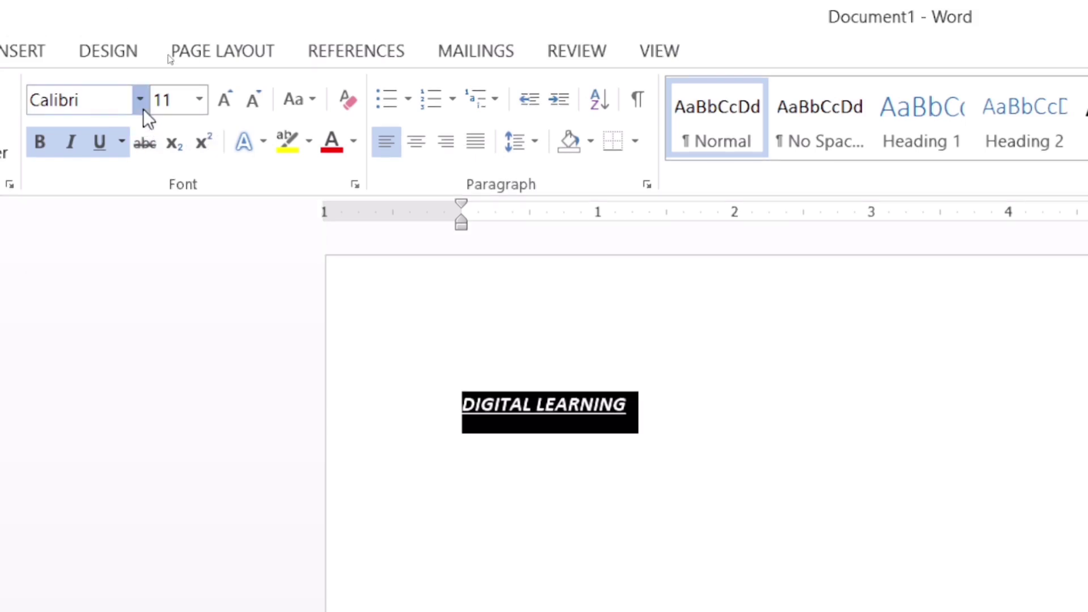
pyautogui.click(140, 101)
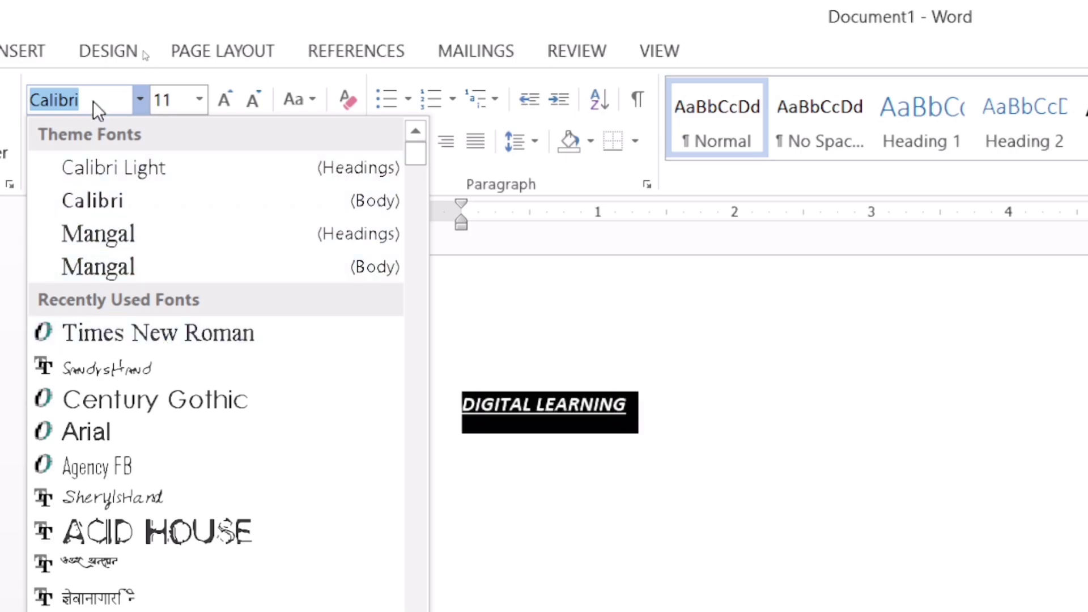
pyautogui.write('Ari')
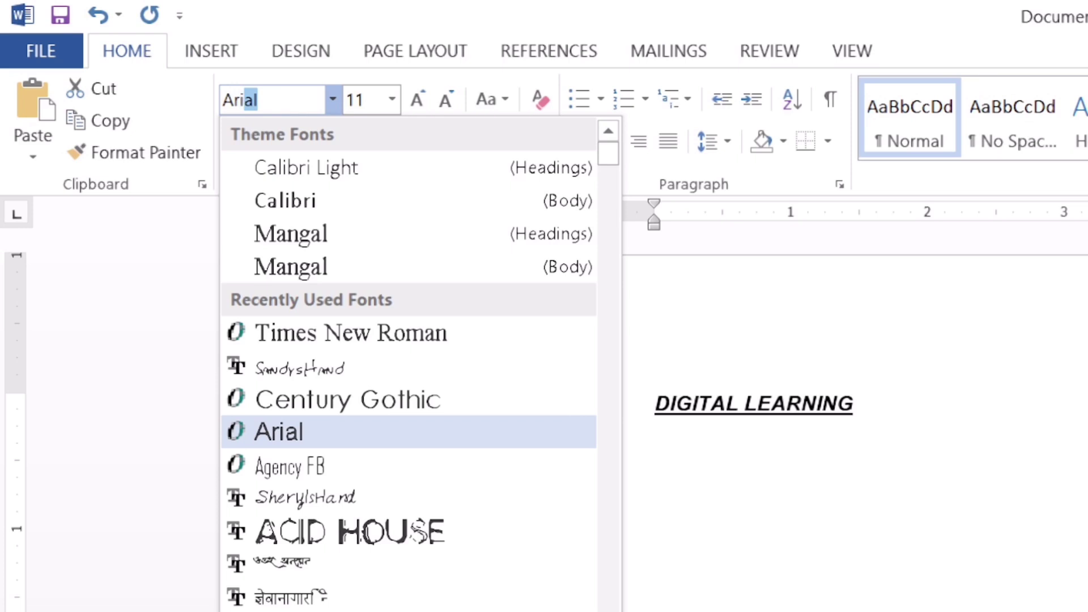
pyautogui.write('al')
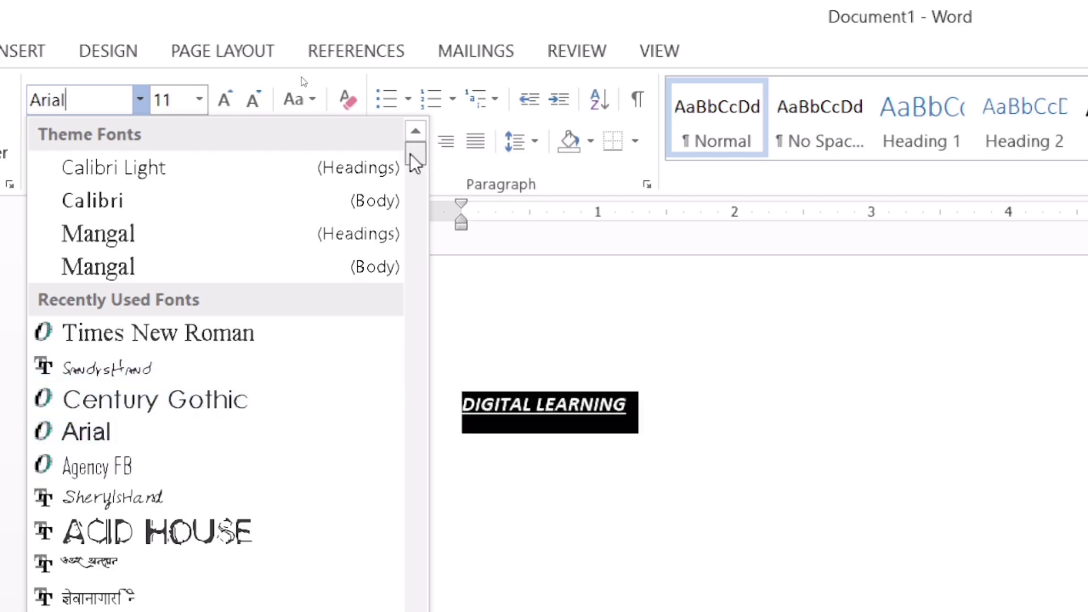
pyautogui.moveTo(410, 154); pyautogui.dragTo(409, 286)
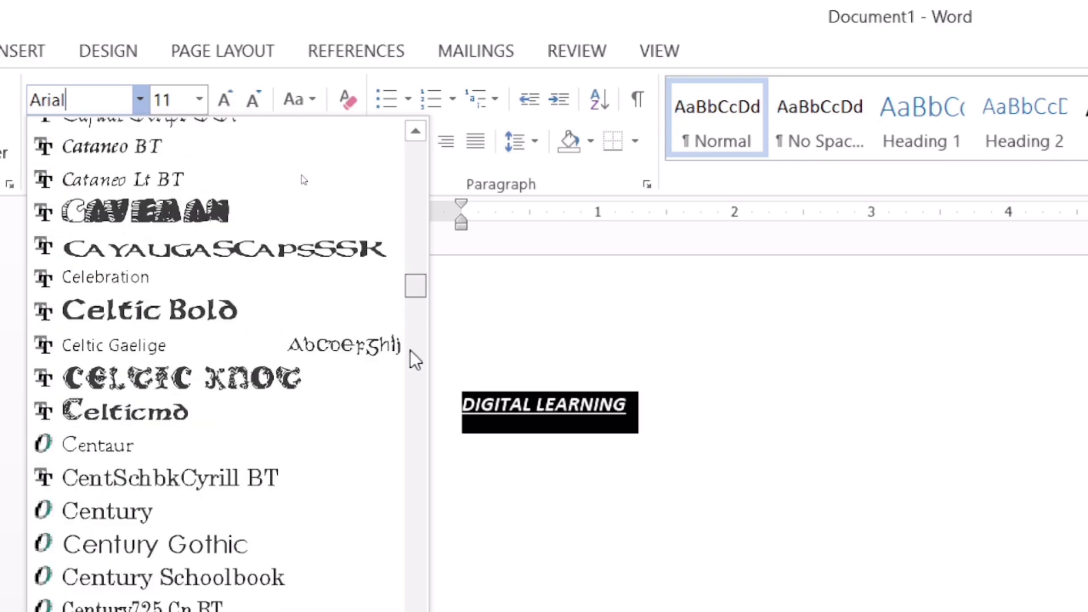
pyautogui.click(414, 309)
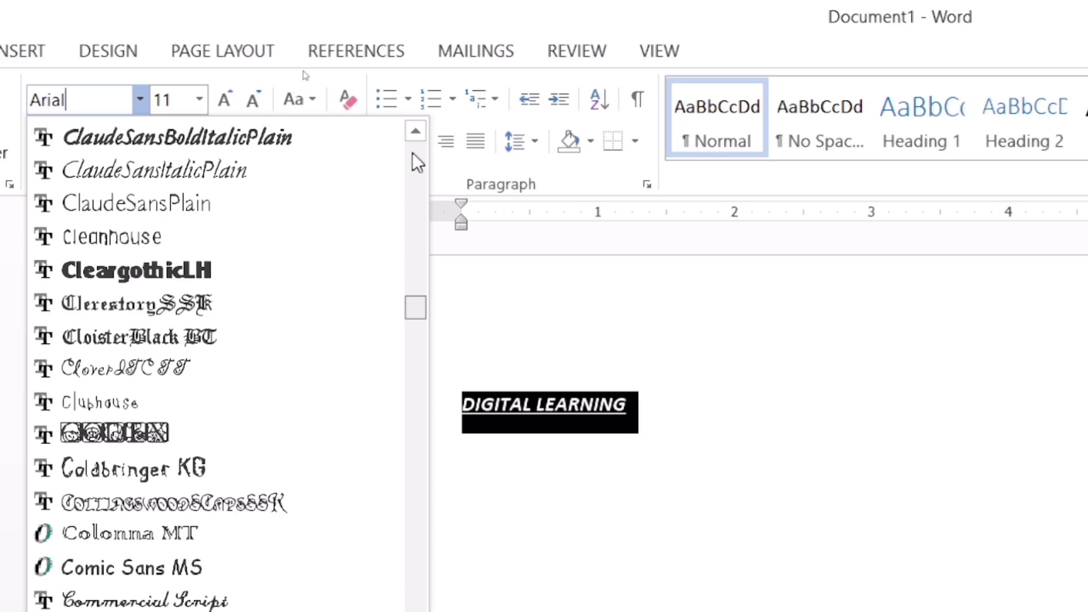
pyautogui.moveTo(418, 163); pyautogui.dragTo(413, 131)
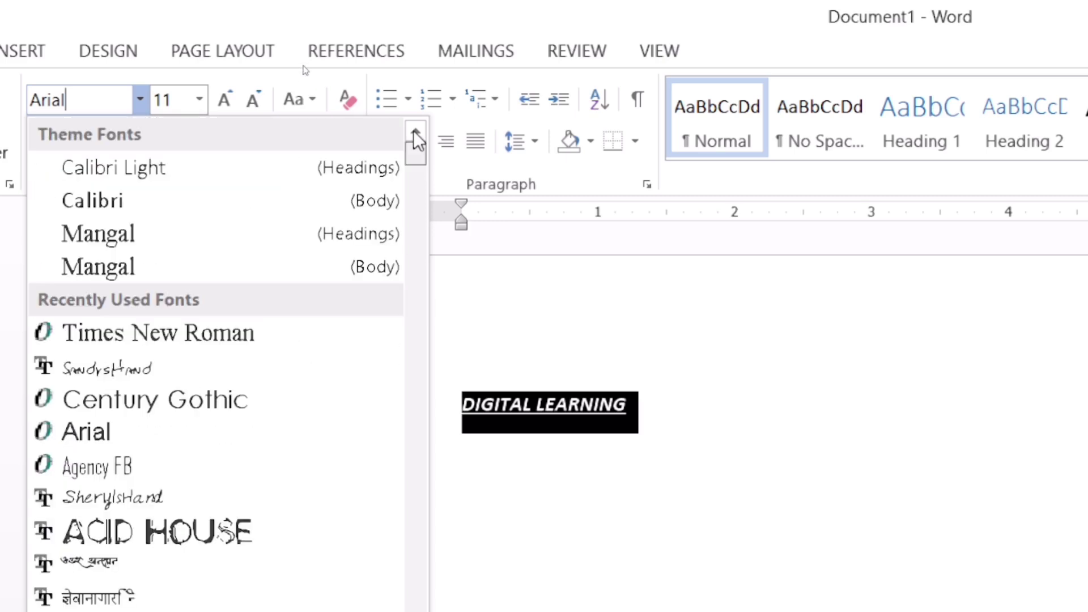
pyautogui.click(223, 332)
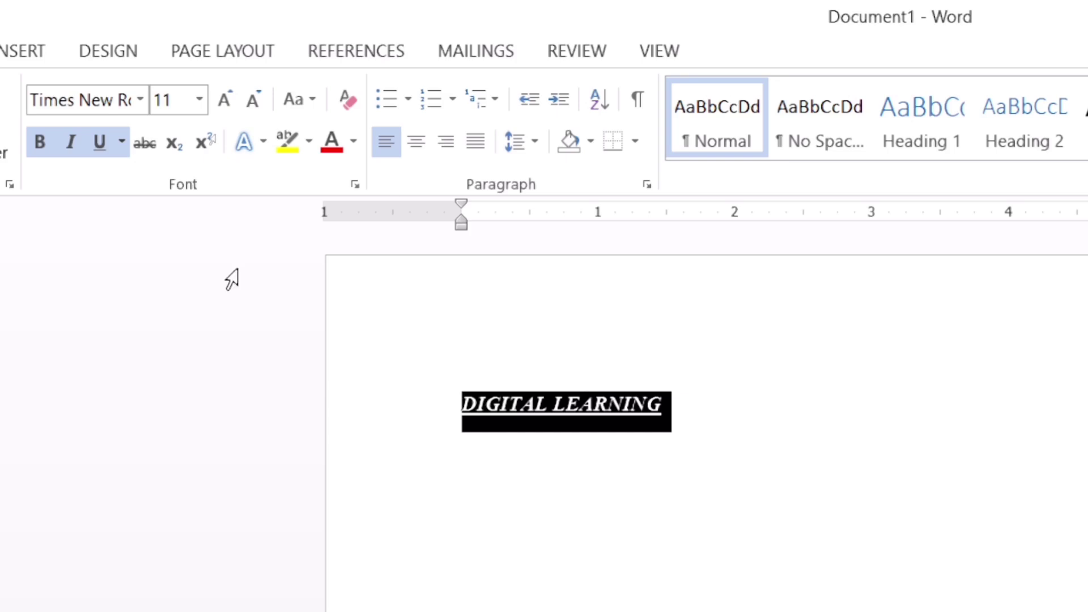
# Step: Set the DIGITAL LEARNING heading's font size to 22 pt
pyautogui.click(200, 99)
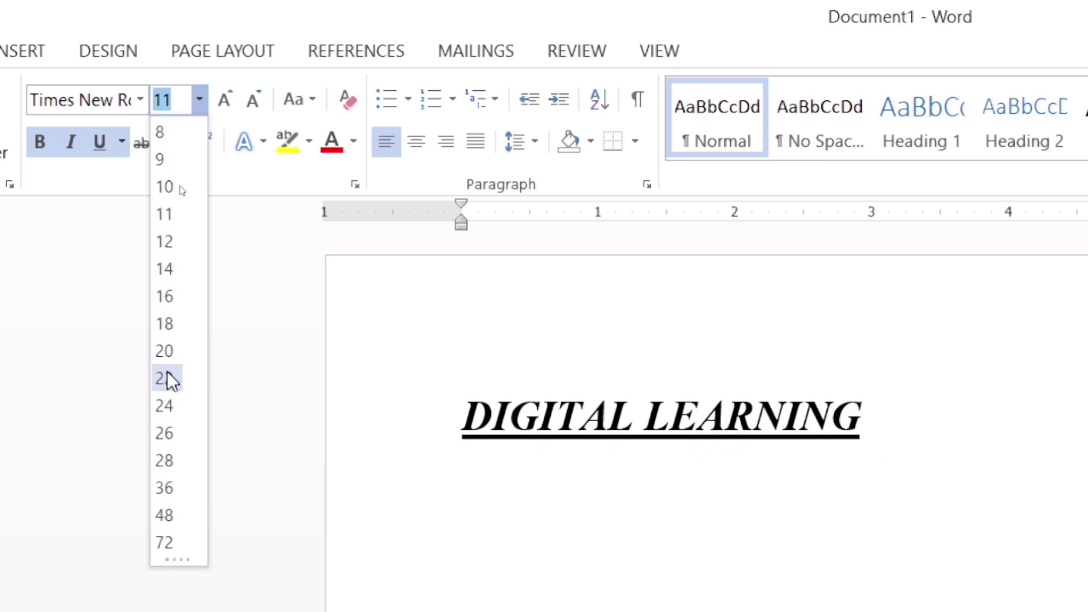
pyautogui.click(167, 406)
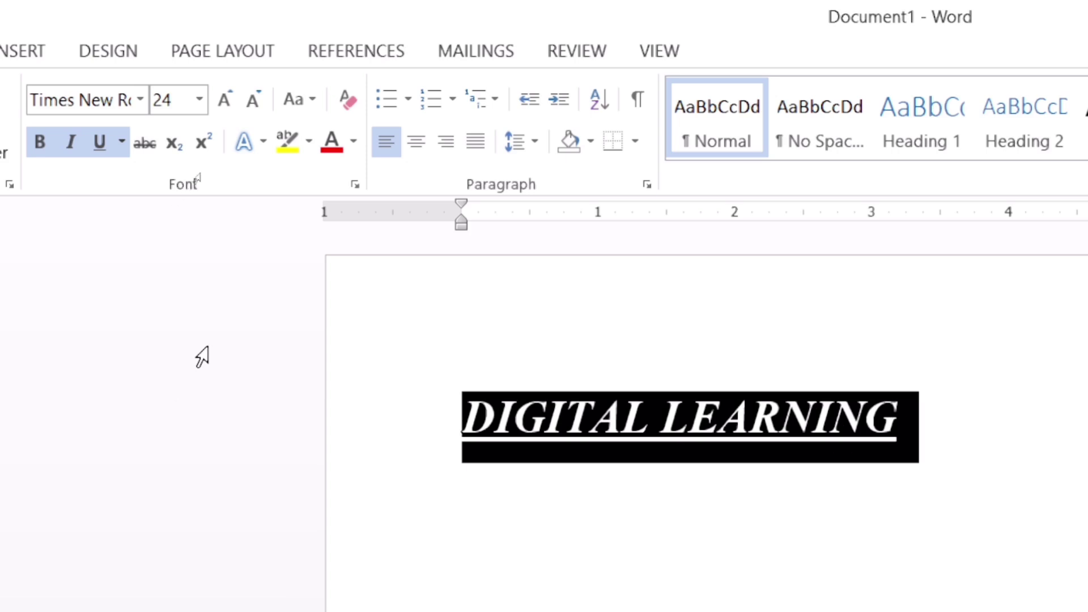
pyautogui.click(225, 100)
pyautogui.click(225, 100)
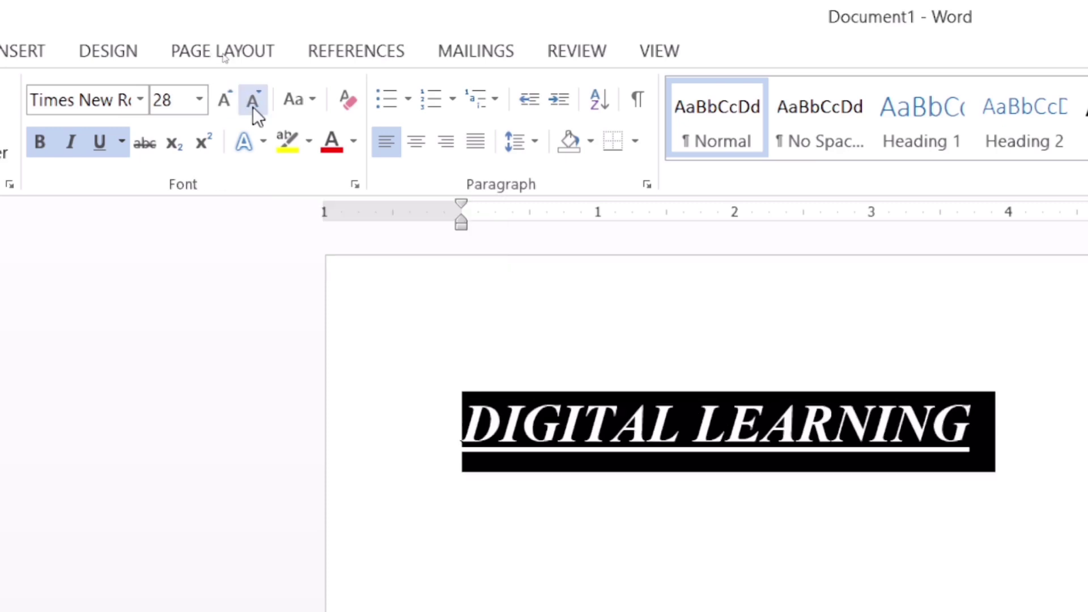
pyautogui.click(253, 109)
pyautogui.click(253, 109)
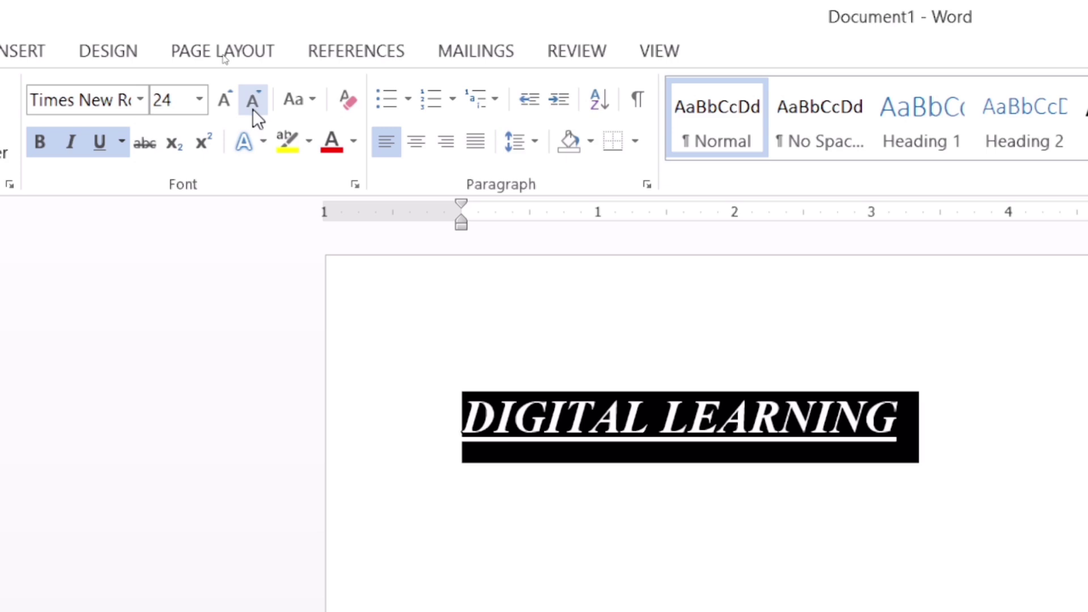
pyautogui.click(252, 109)
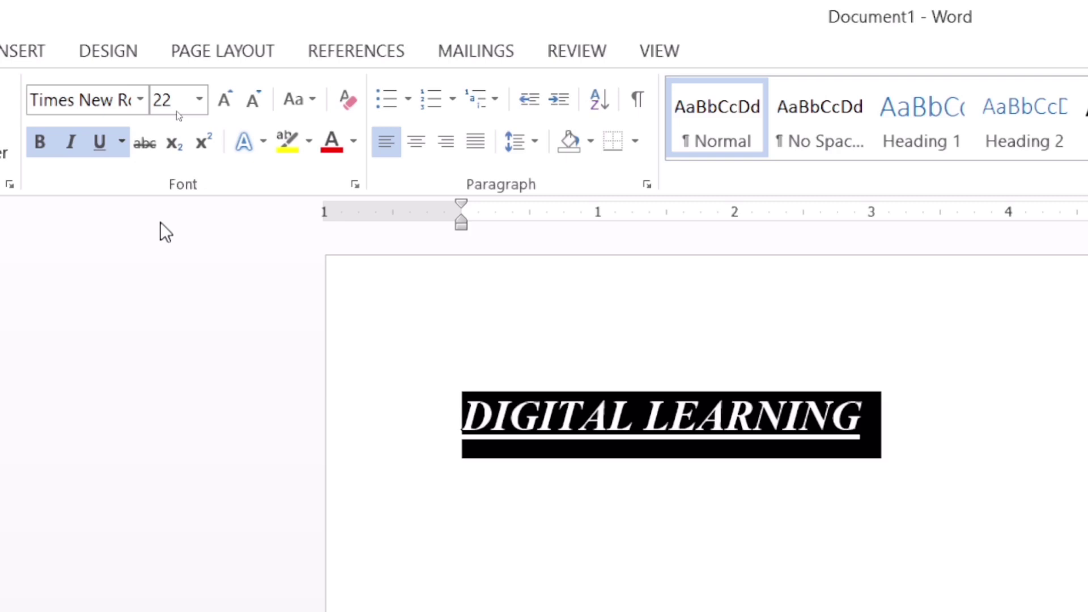
pyautogui.click(561, 338)
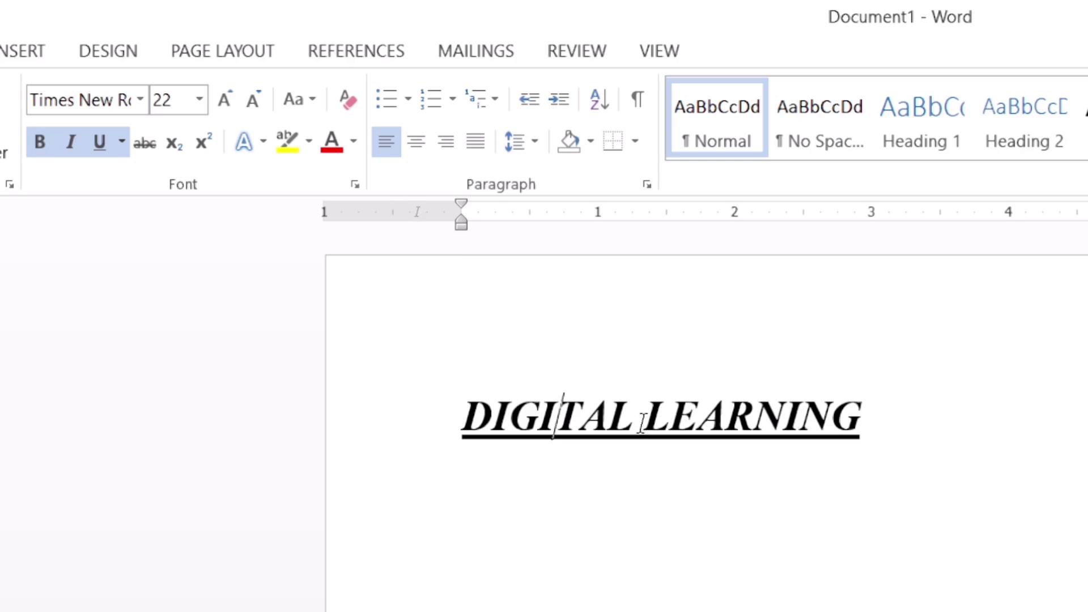
pyautogui.moveTo(642, 422); pyautogui.dragTo(452, 423)
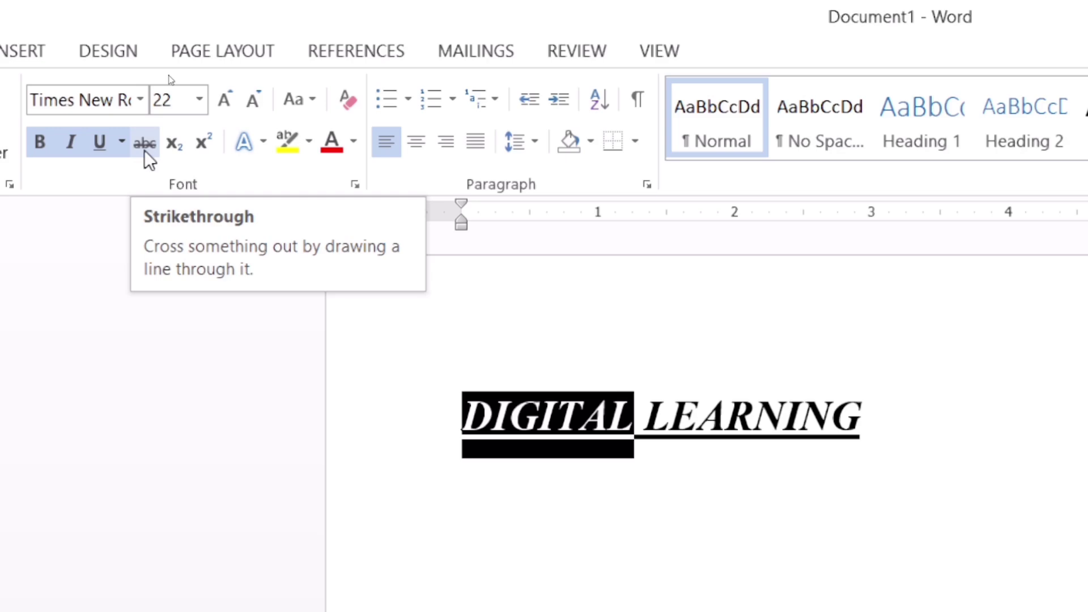
pyautogui.click(144, 149)
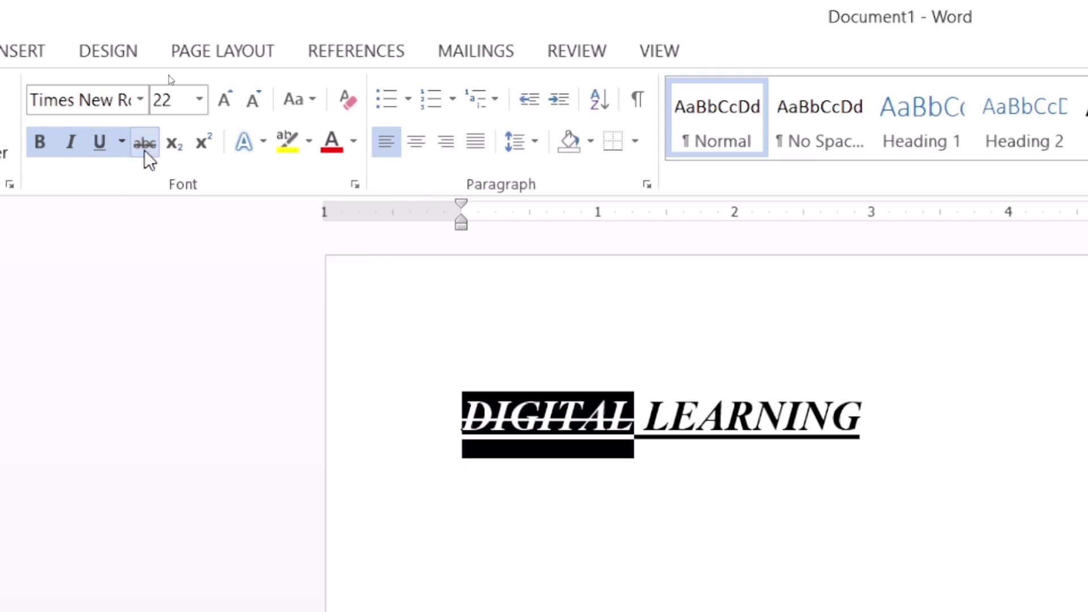
pyautogui.click(921, 514)
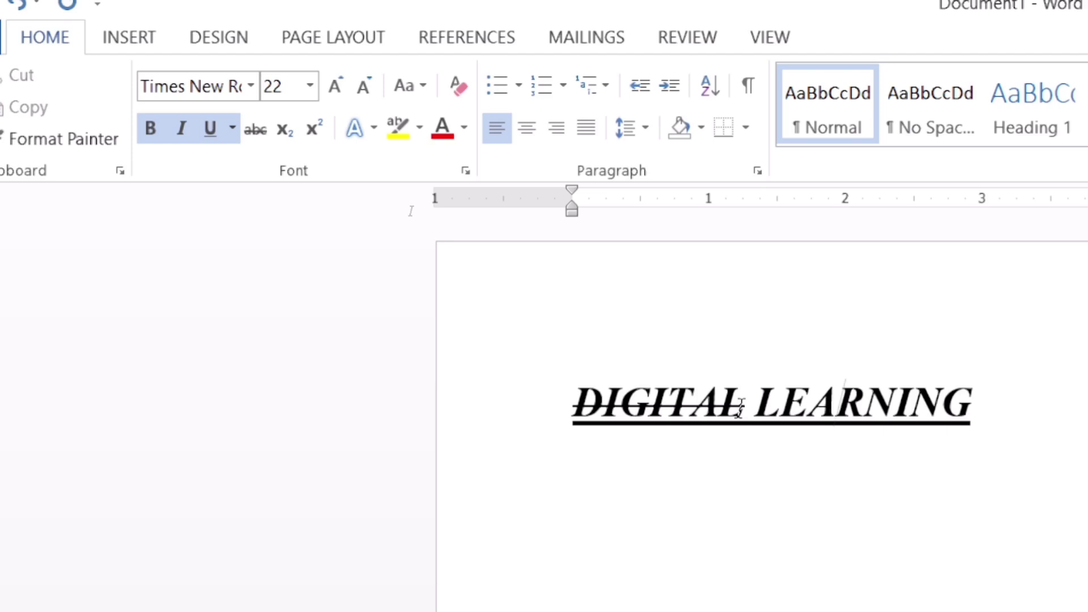
pyautogui.click(740, 407)
pyautogui.moveTo(740, 406); pyautogui.dragTo(557, 412)
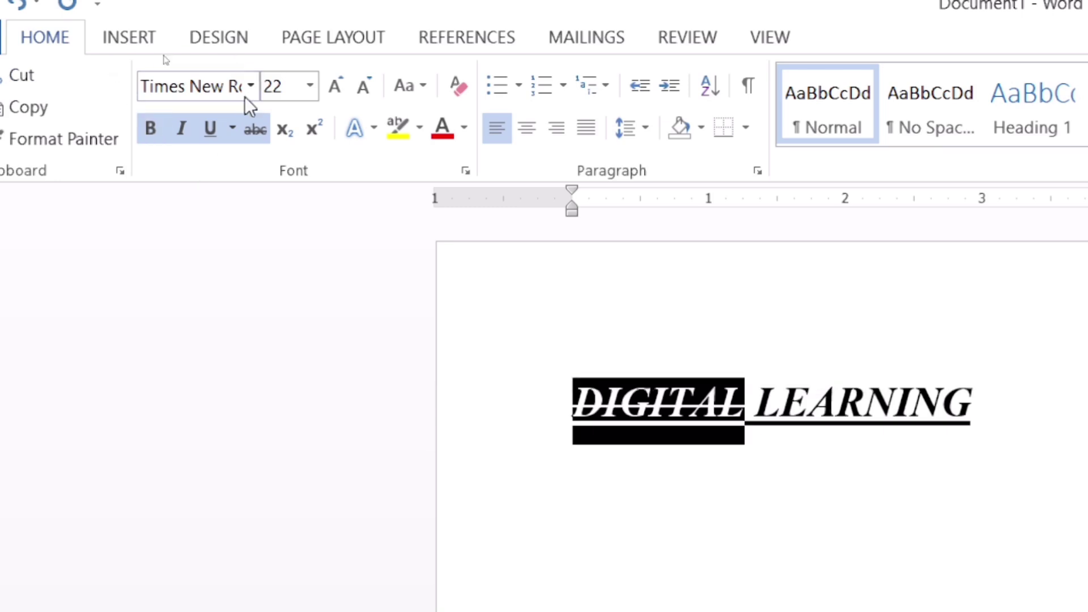
pyautogui.click(250, 127)
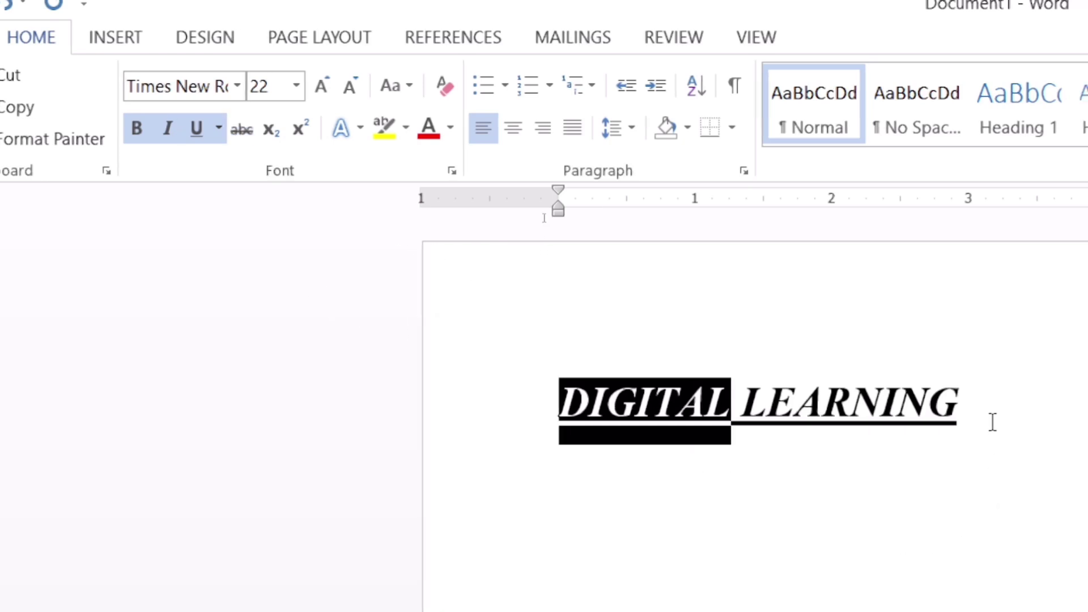
pyautogui.click(992, 423)
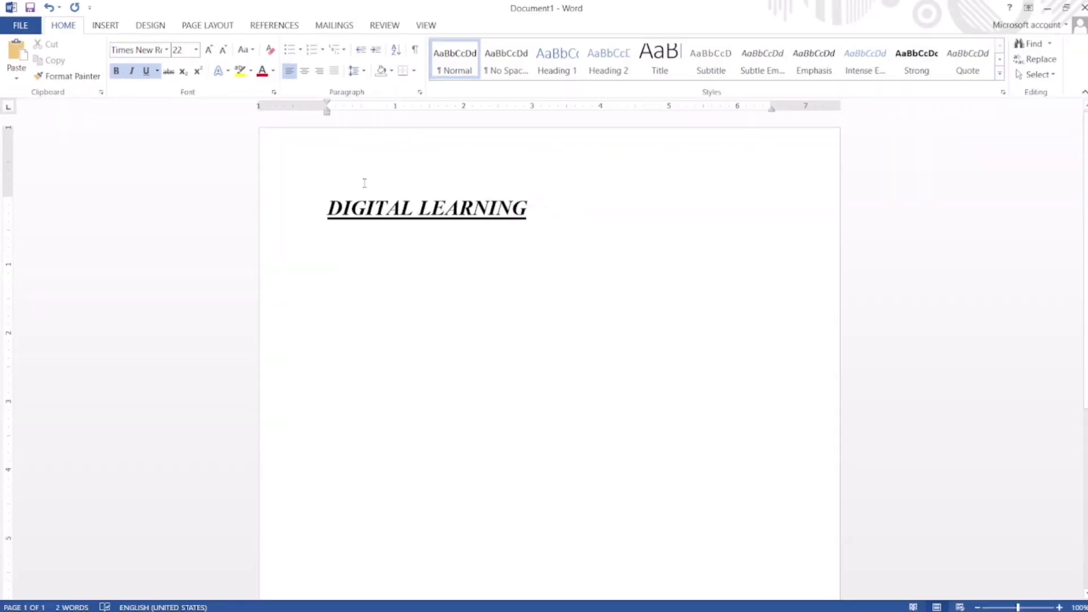
# Step: Add a second line '22NDMARCH' in capitals, correcting the lowercase m to M
pyautogui.press('Return')
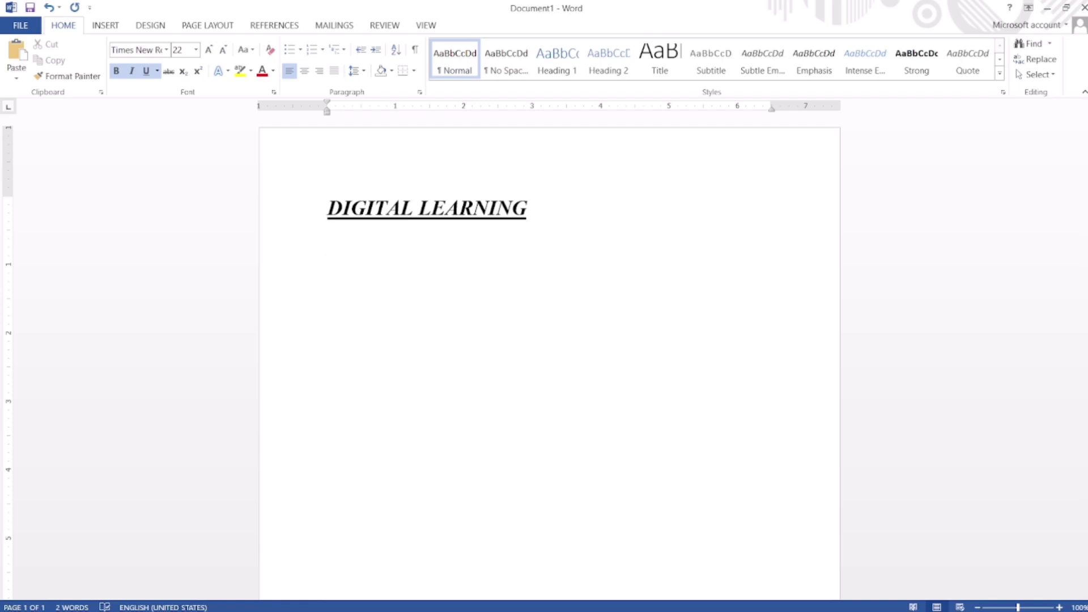
pyautogui.write('22')
pyautogui.write('ND')
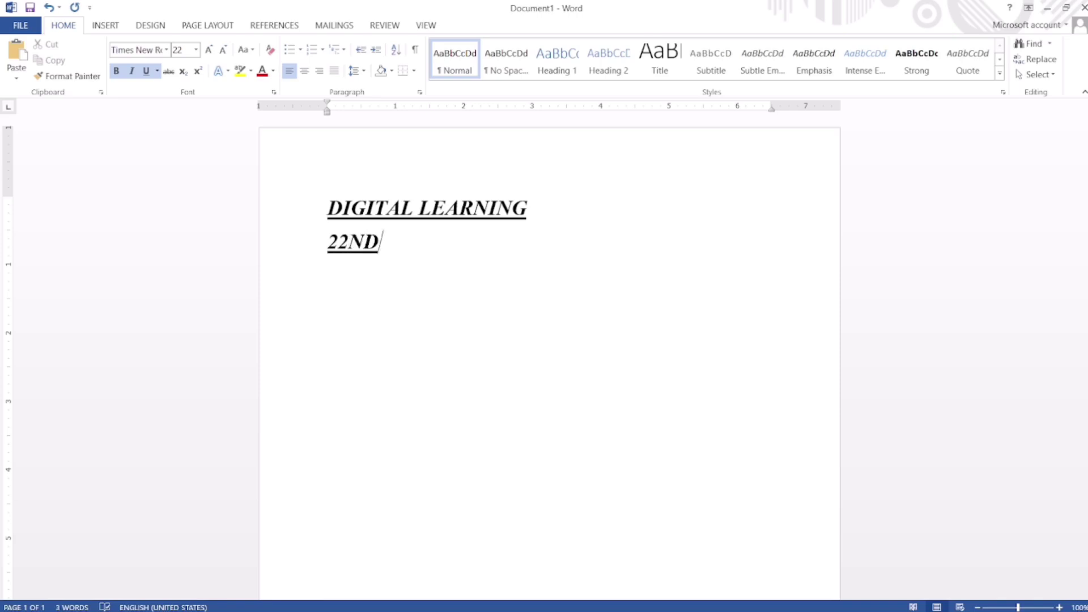
pyautogui.write('mARCH')
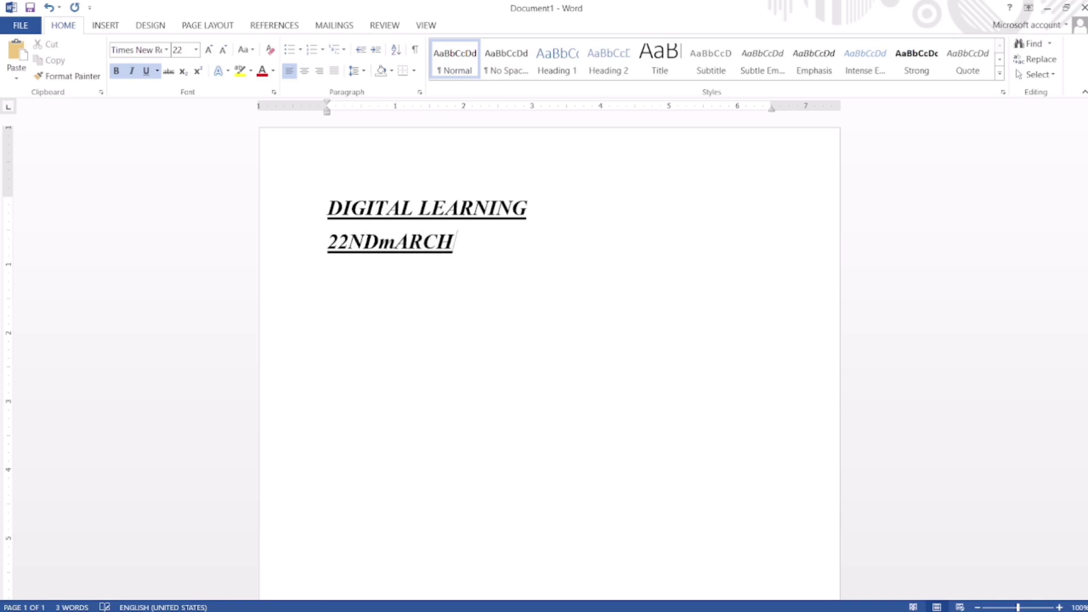
pyautogui.press('Left')
pyautogui.press('Left')
pyautogui.press('Left')
pyautogui.press('Left')
pyautogui.press('BackSpace')
pyautogui.write('M')
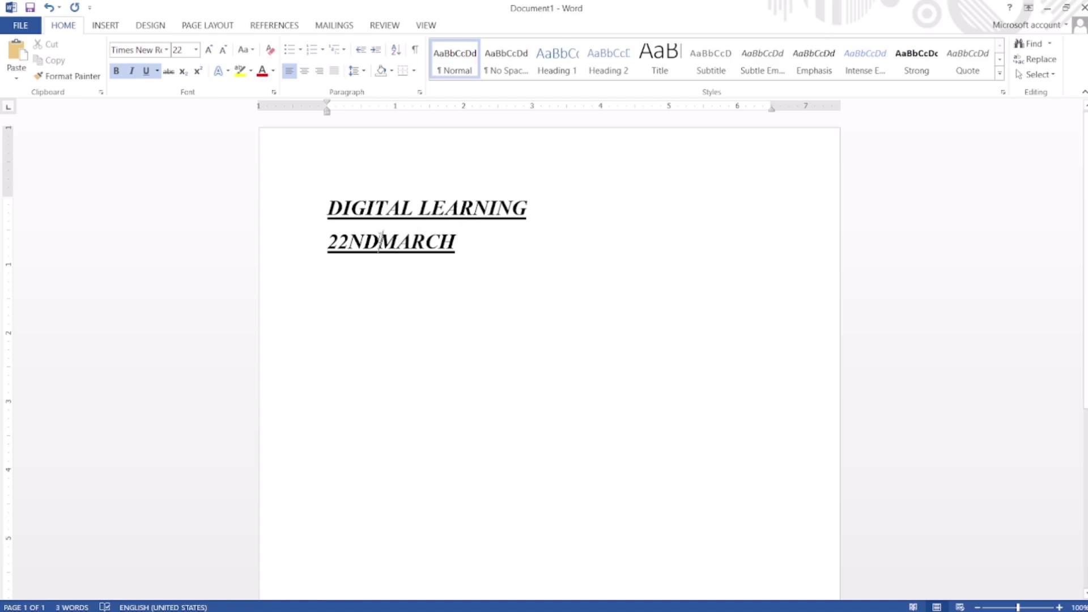
pyautogui.moveTo(380, 240); pyautogui.dragTo(349, 243)
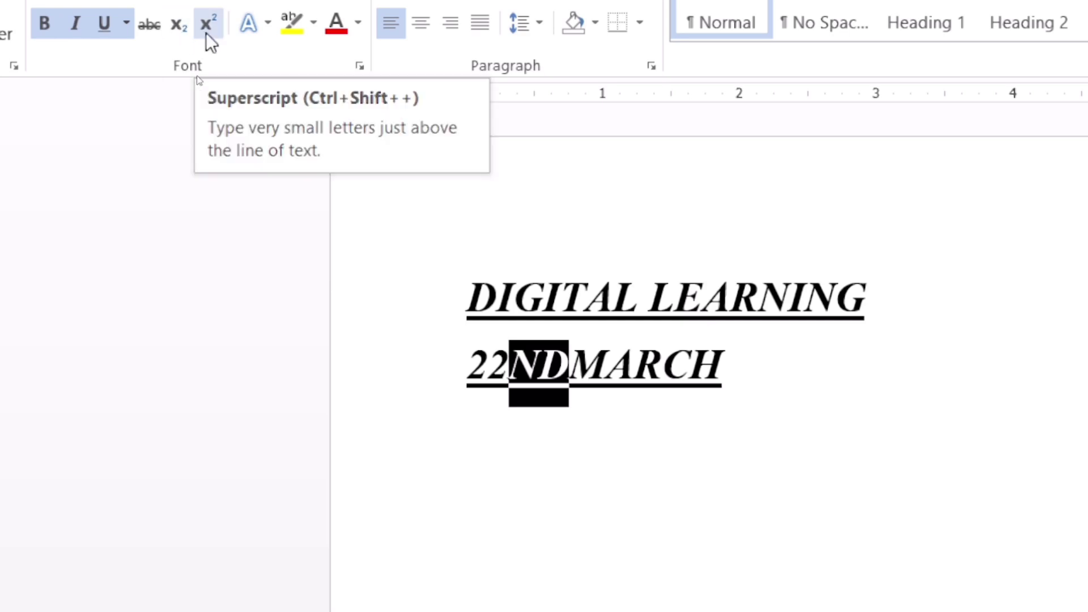
# Step: Make the ND after 22 superscript and remove the underline from the date line
pyautogui.click(206, 33)
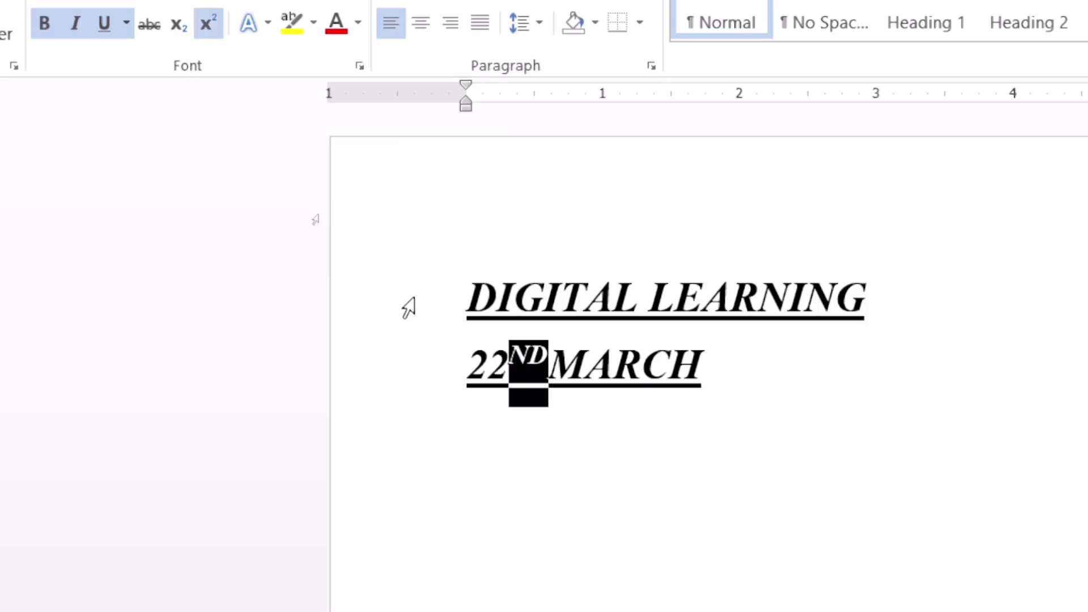
pyautogui.click(629, 444)
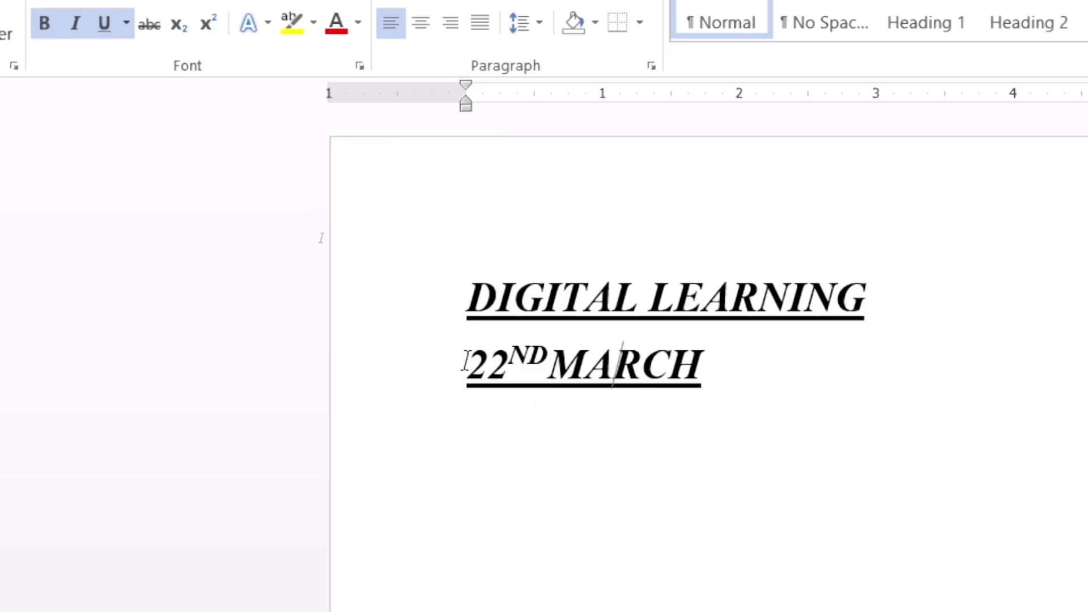
pyautogui.moveTo(462, 362); pyautogui.dragTo(712, 396)
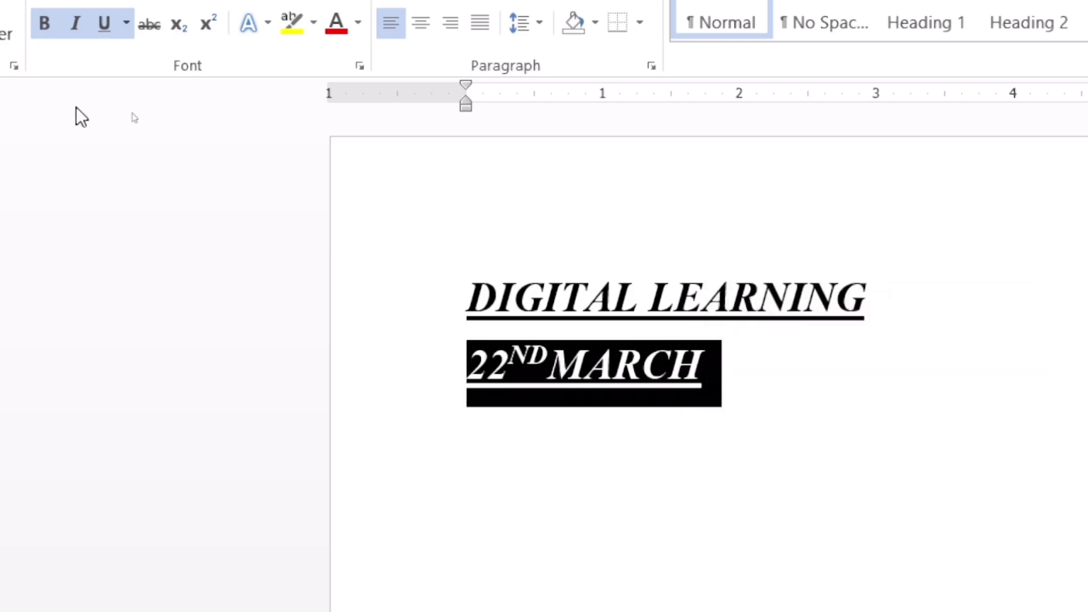
pyautogui.click(101, 28)
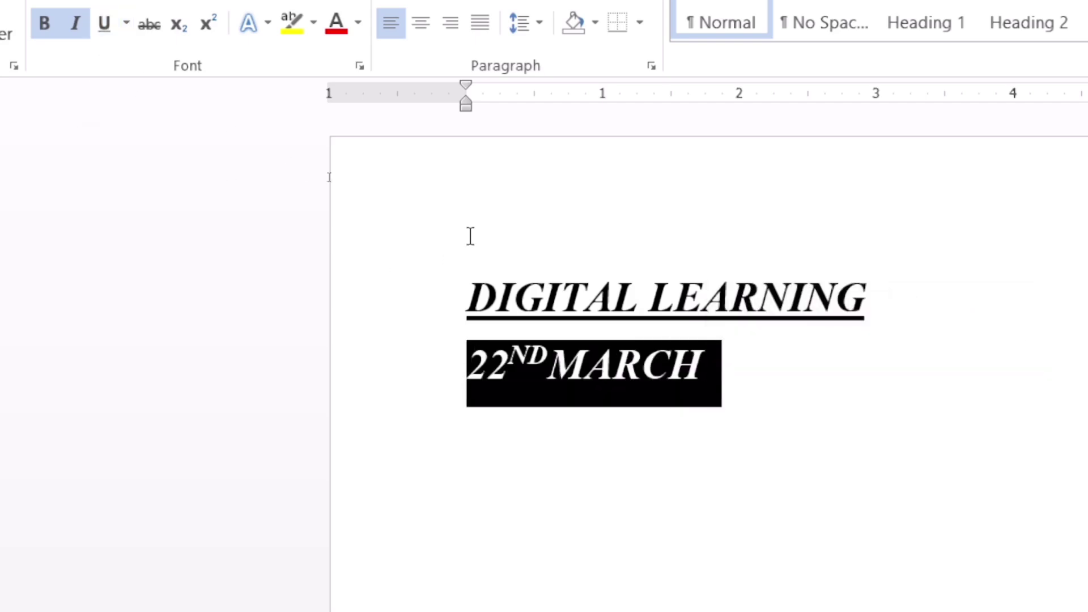
pyautogui.click(845, 425)
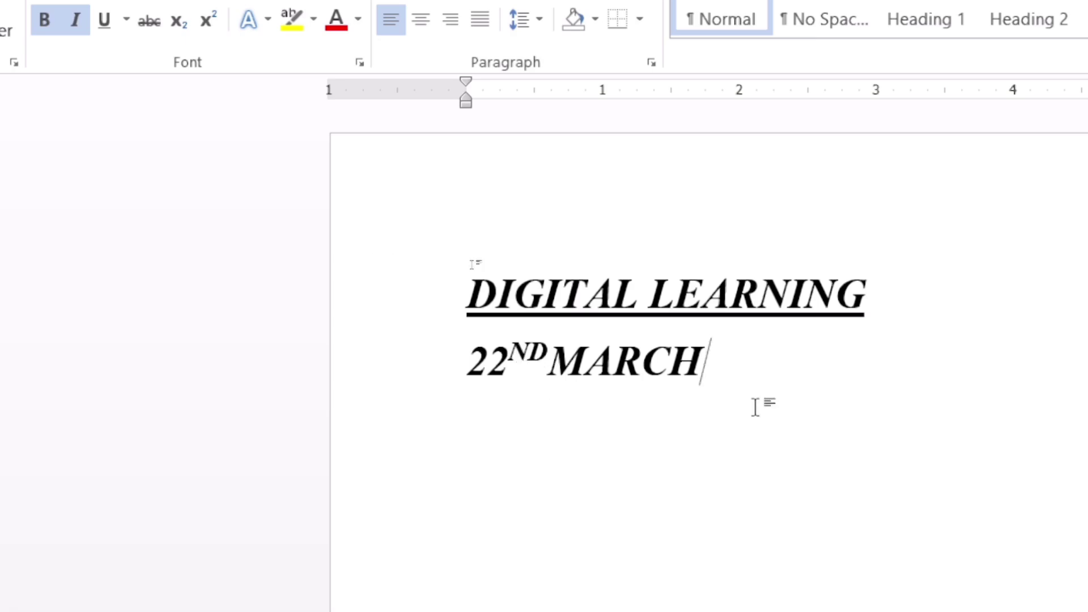
pyautogui.press('Return')
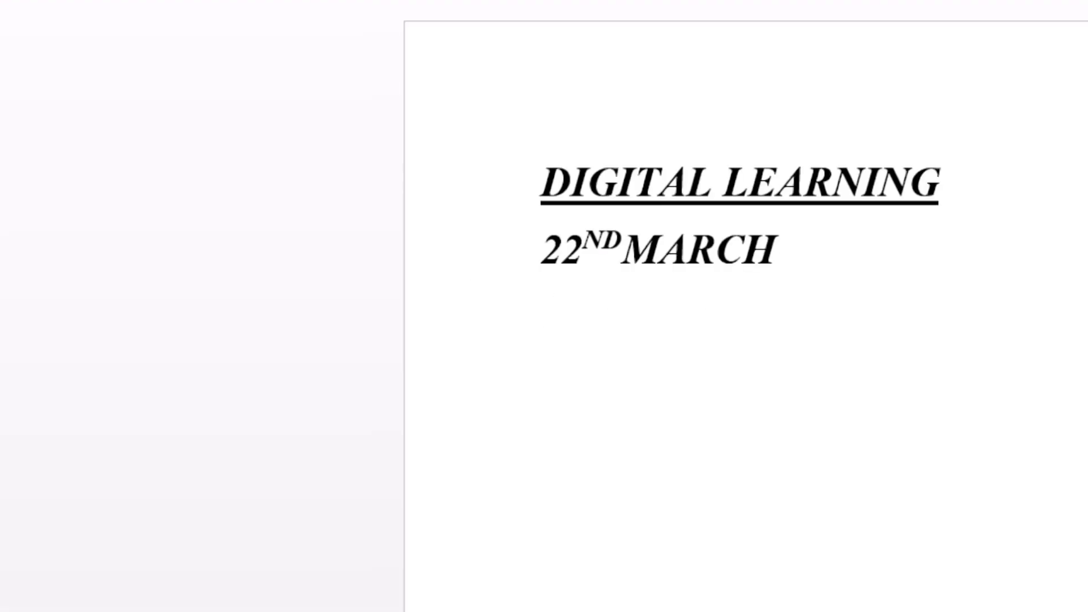
# Step: Type 'H2SO4' on the third line, replacing a mistyped lowercase h
pyautogui.write('h')
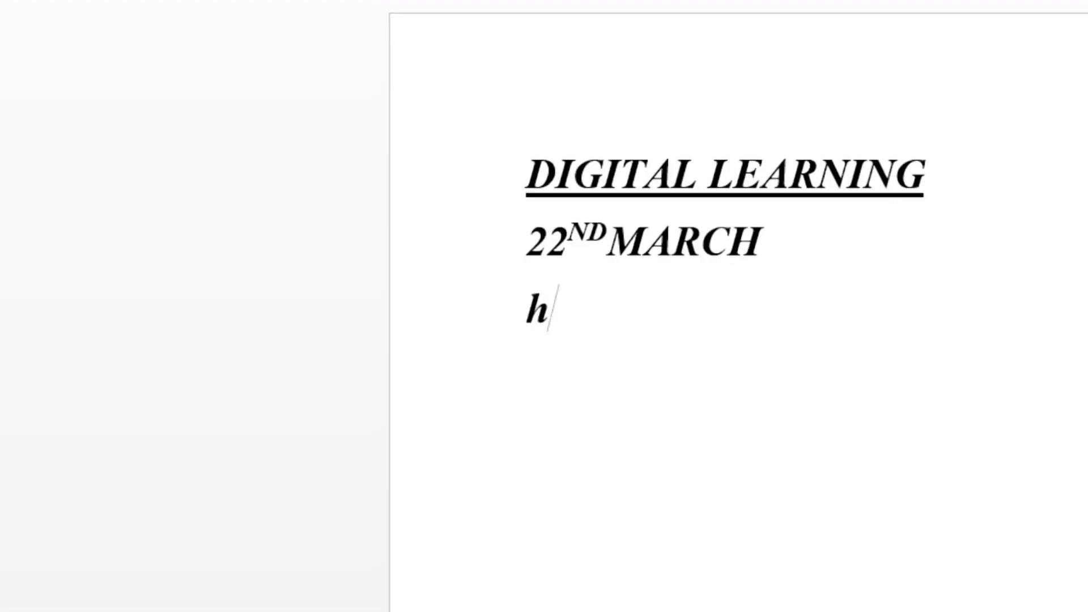
pyautogui.press('BackSpace')
pyautogui.write('H2')
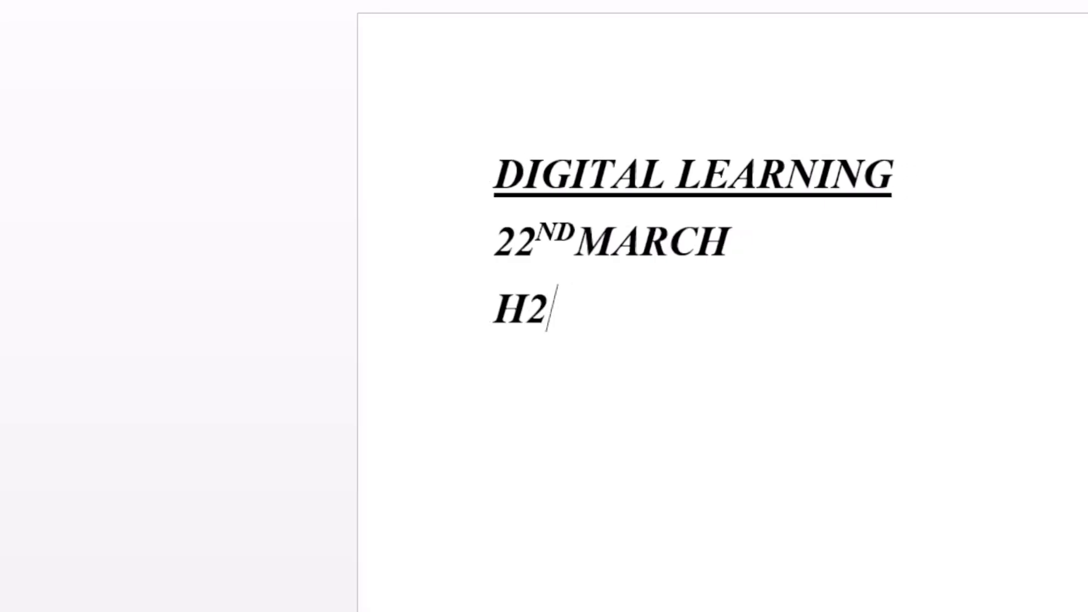
pyautogui.write('S')
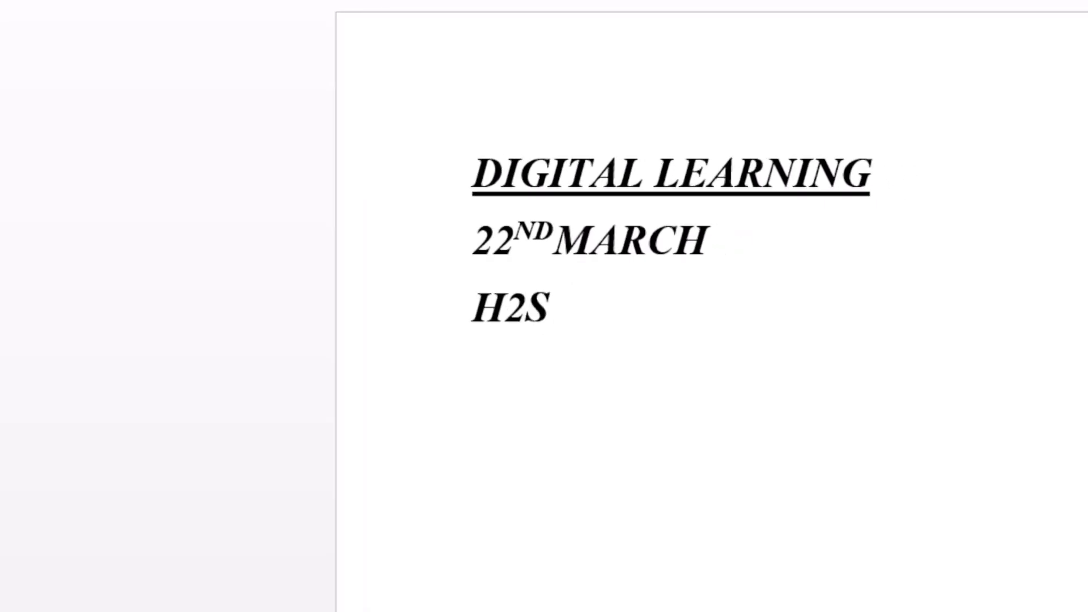
pyautogui.write('O')
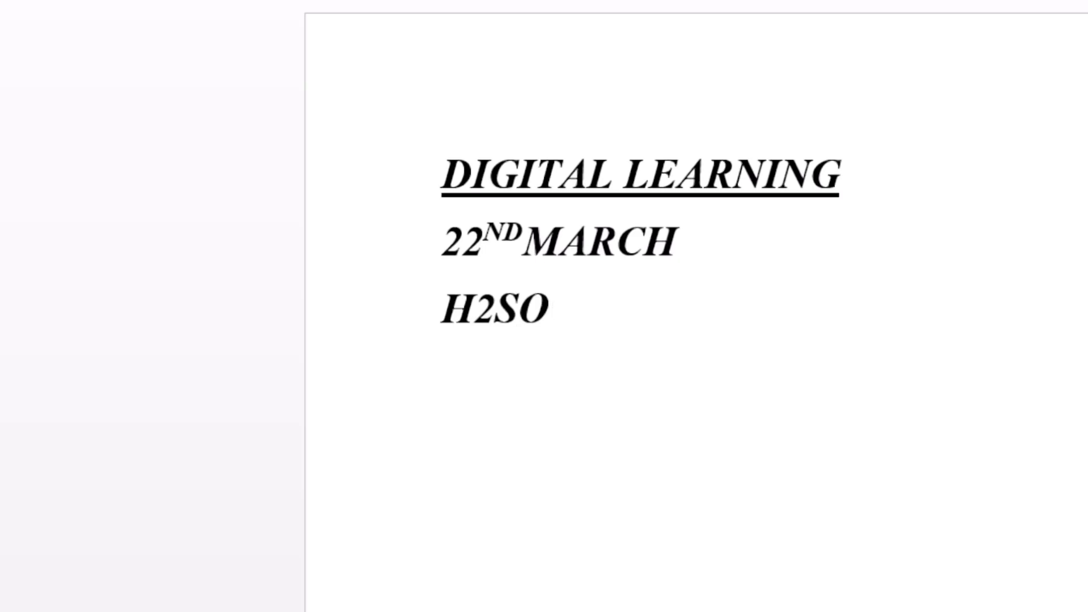
pyautogui.write('4')
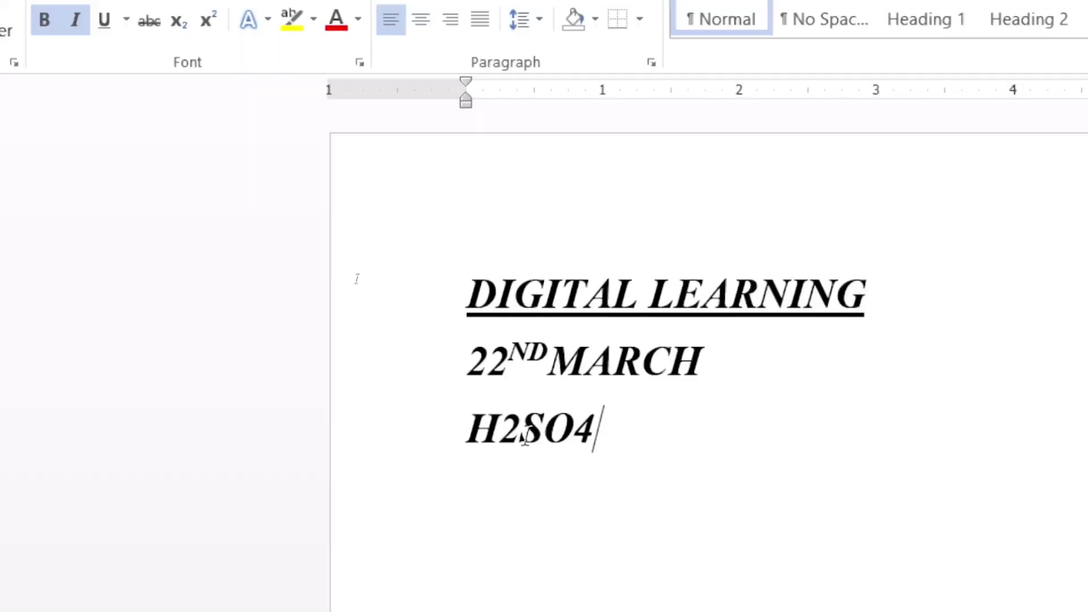
# Step: Set both the 2 and the 4 in H2SO4 as subscript
pyautogui.click(522, 436)
pyautogui.moveTo(522, 436); pyautogui.dragTo(500, 437)
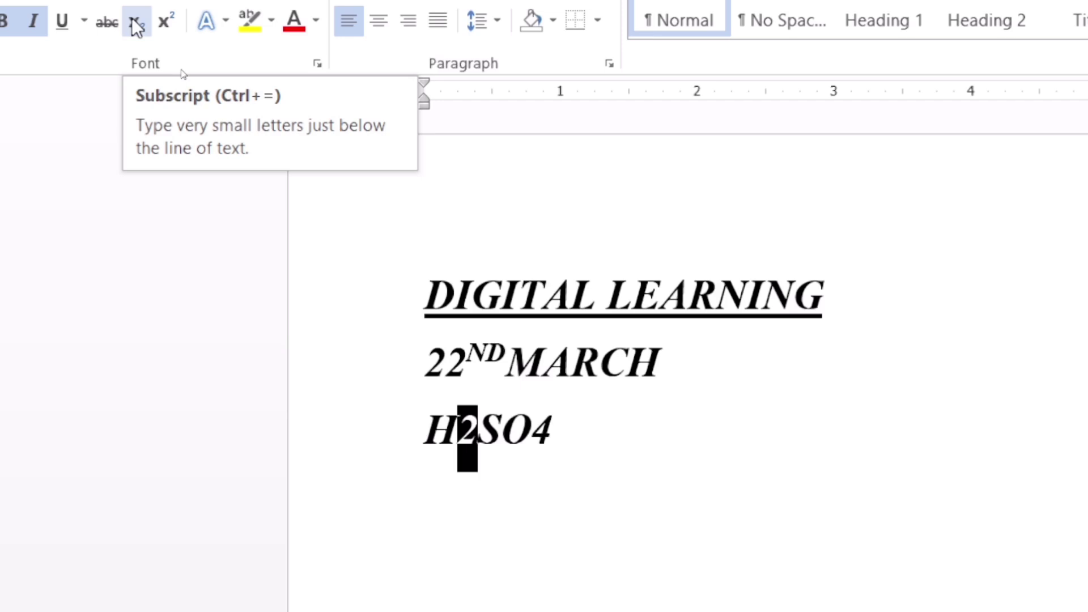
pyautogui.click(135, 23)
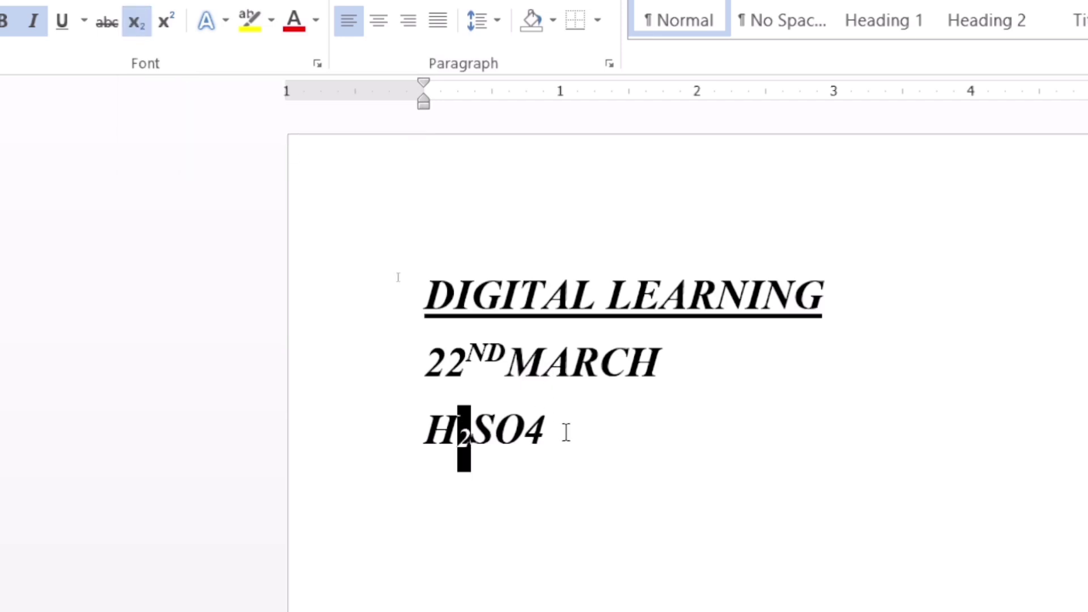
pyautogui.click(545, 435)
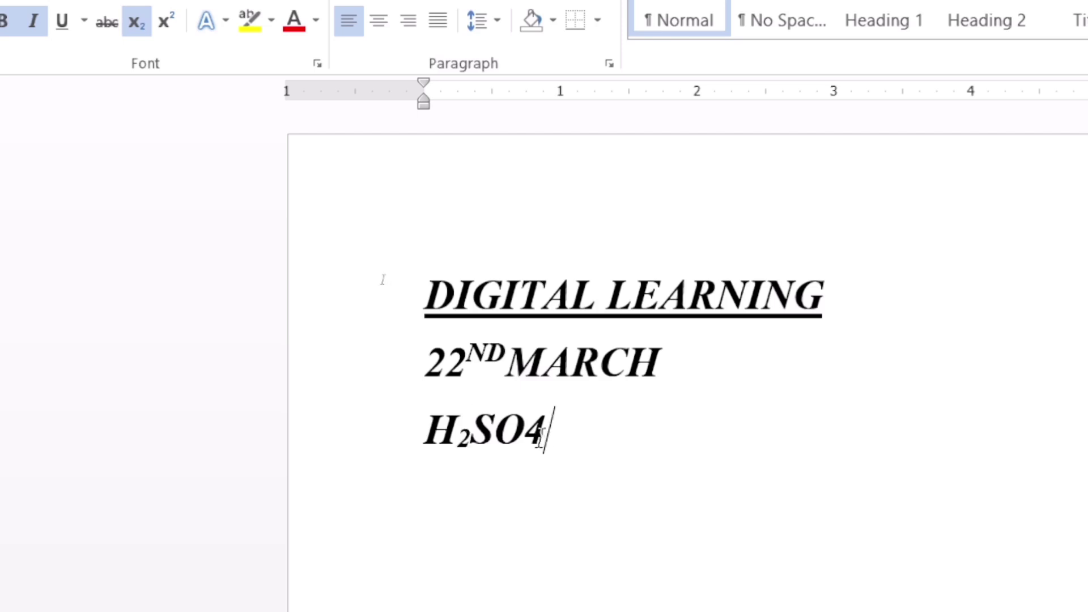
pyautogui.moveTo(545, 435); pyautogui.dragTo(524, 435)
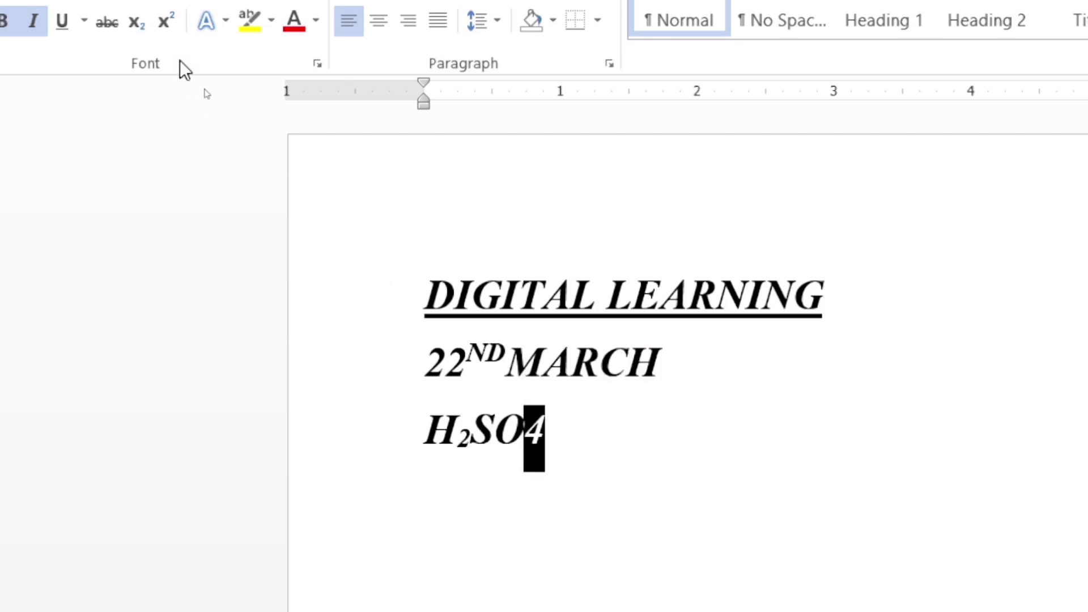
pyautogui.click(136, 26)
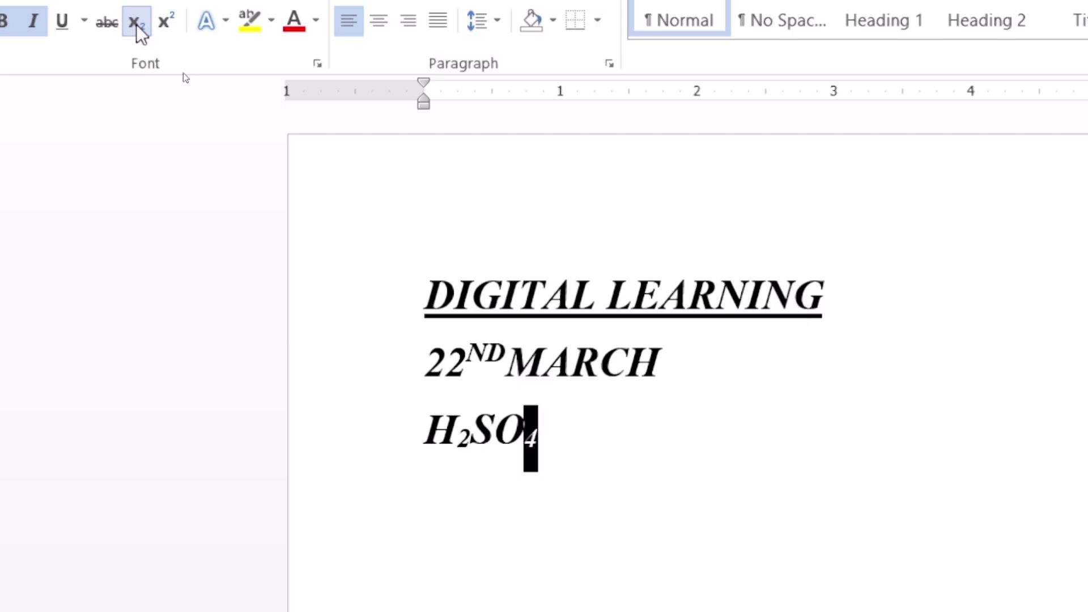
pyautogui.click(732, 434)
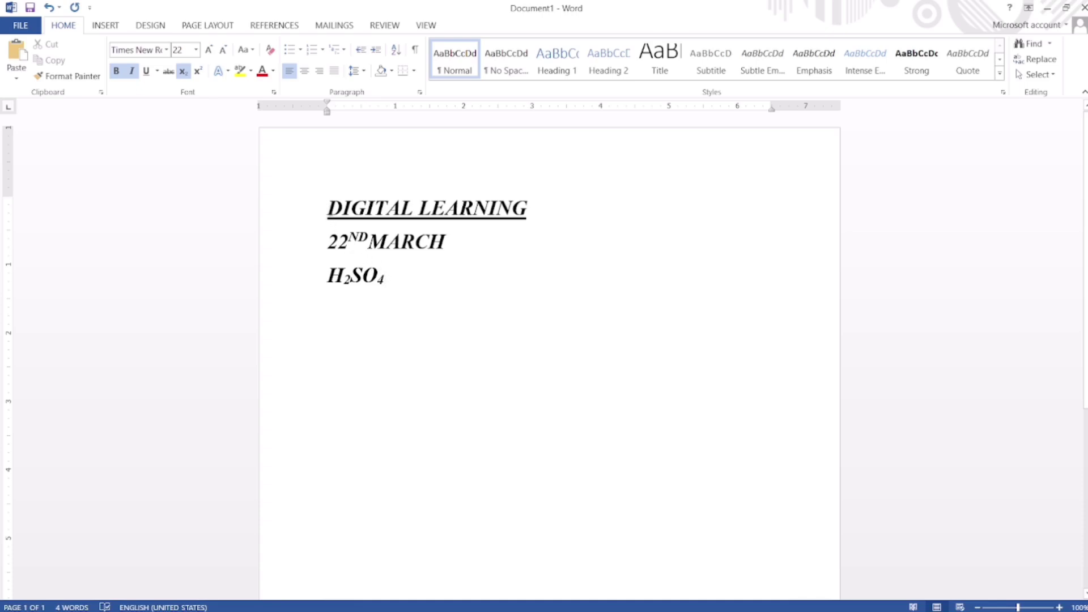
# Step: Apply the Fill - Blue, Accent 1, Outline - Background 1, Hard Shadow effect to DIGITAL LEARNING
pyautogui.moveTo(328, 208); pyautogui.dragTo(483, 193)
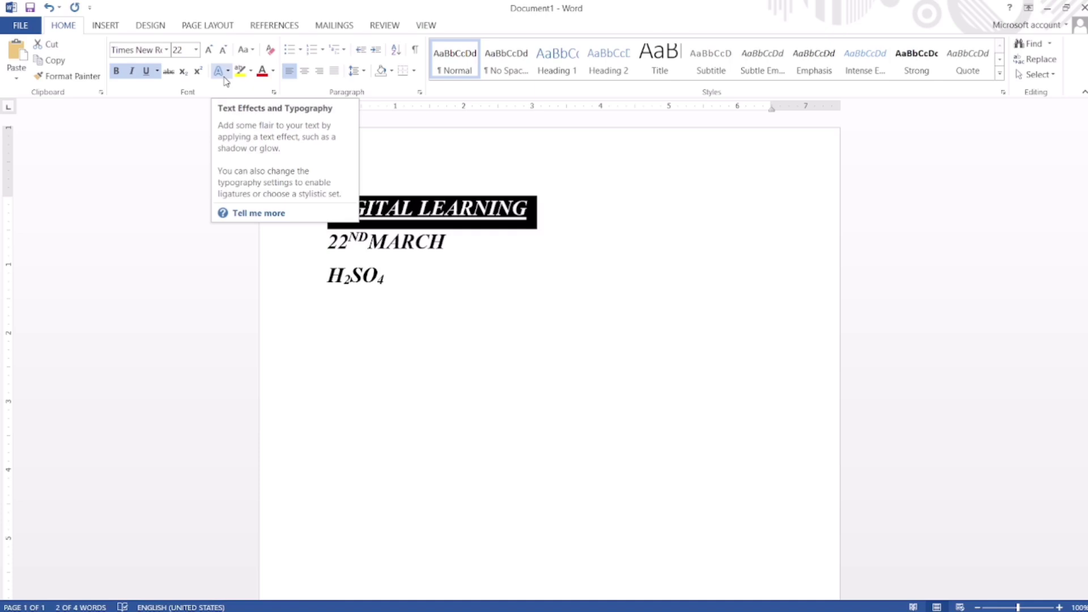
pyautogui.click(224, 78)
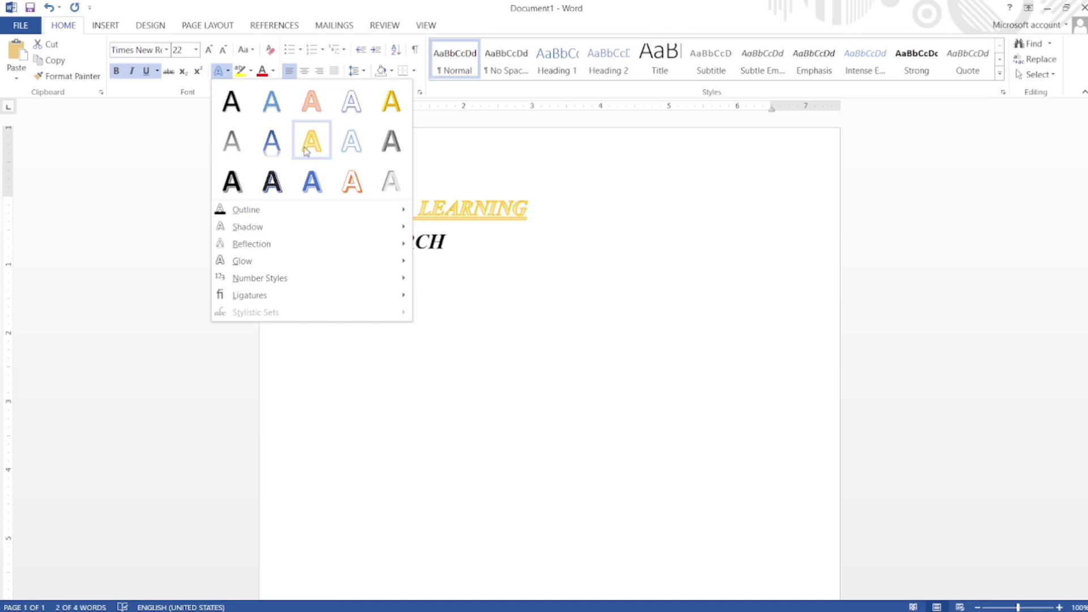
pyautogui.click(317, 186)
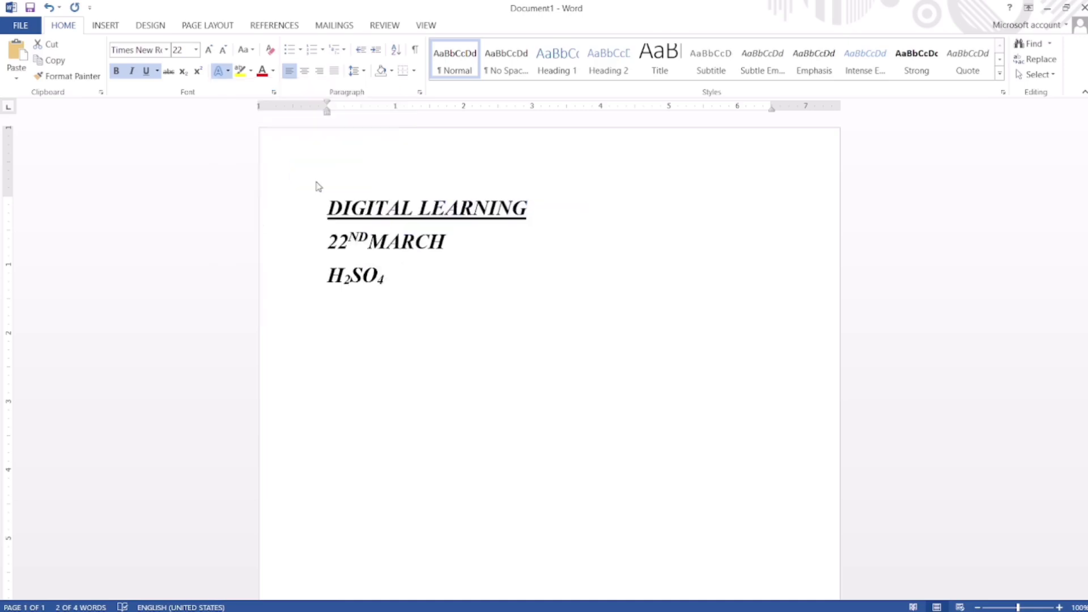
pyautogui.click(557, 242)
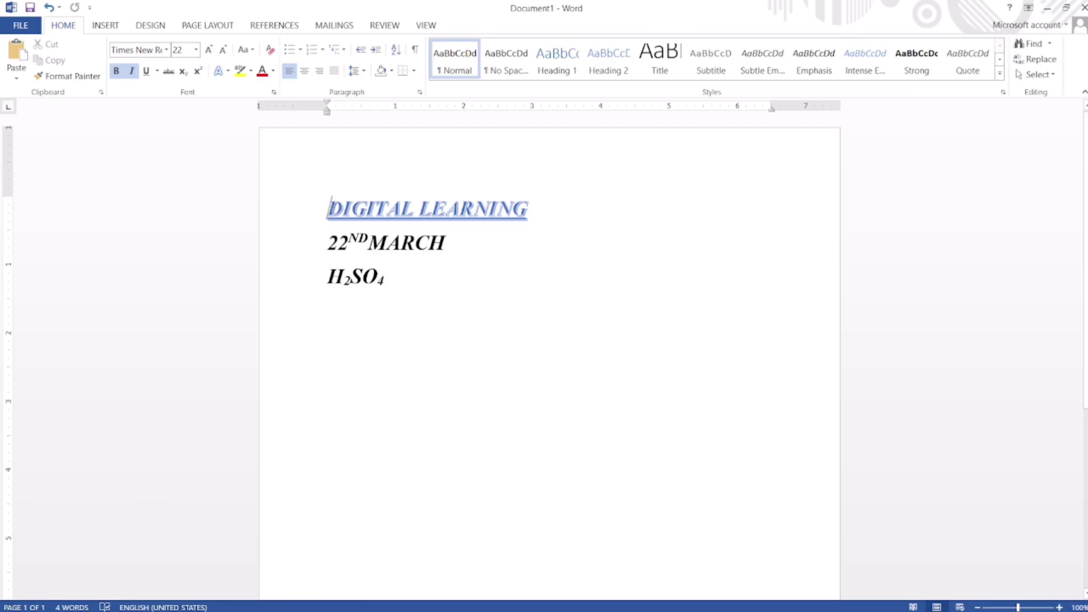
pyautogui.moveTo(327, 208); pyautogui.dragTo(537, 208)
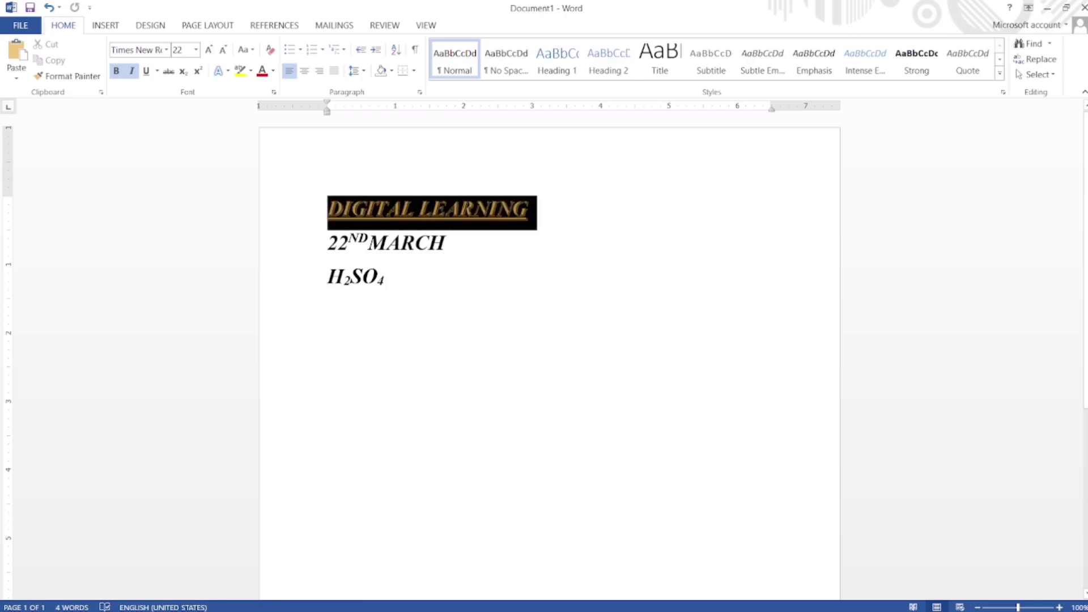
pyautogui.click(228, 71)
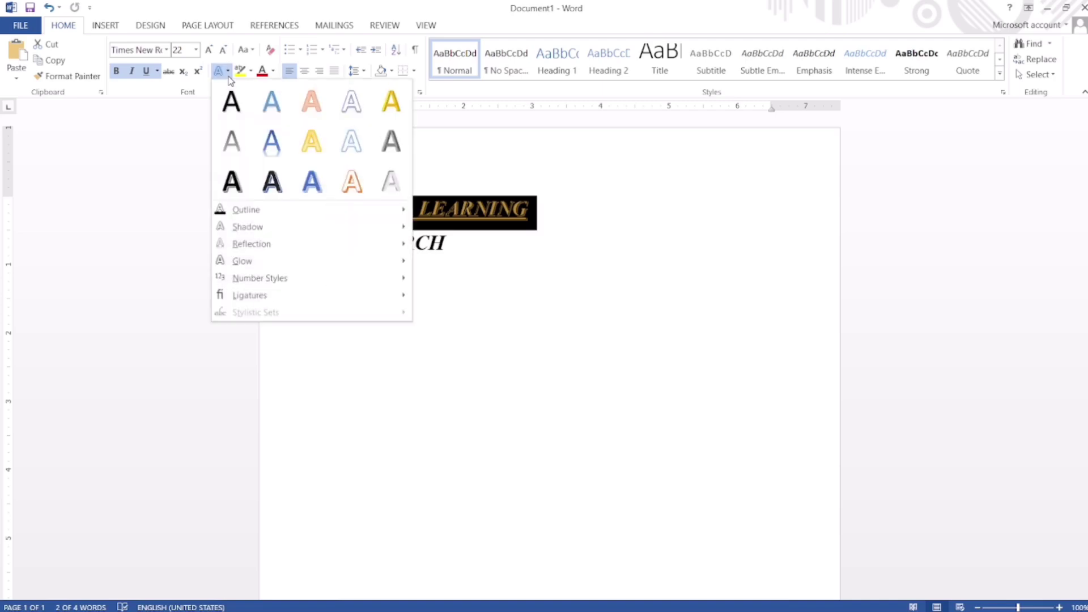
pyautogui.moveTo(247, 209)
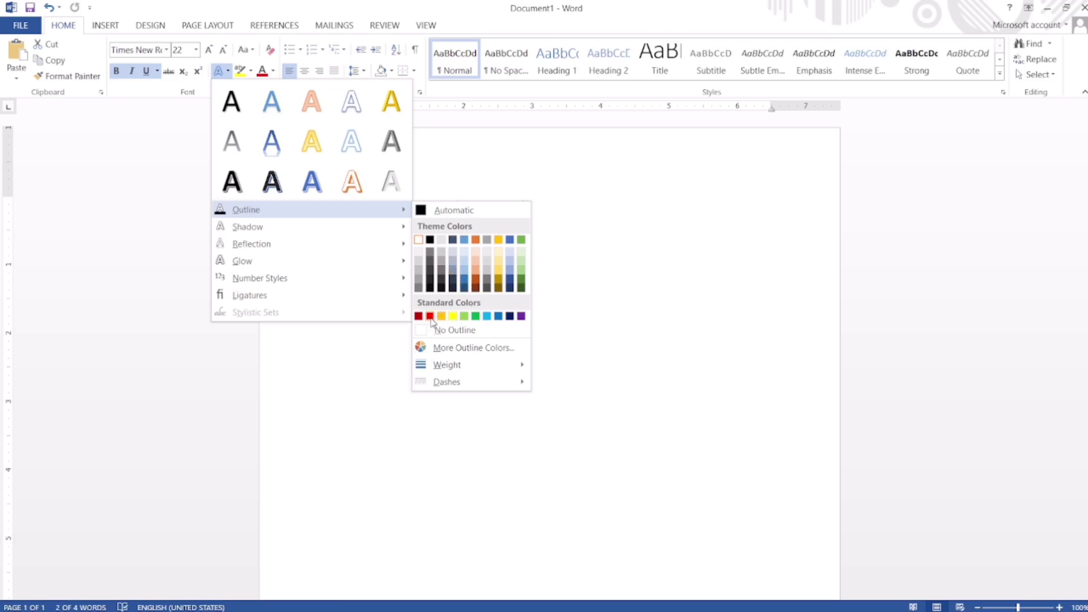
# Step: Give the DIGITAL LEARNING heading a red text outline and reselect it
pyautogui.click(431, 320)
pyautogui.click(554, 244)
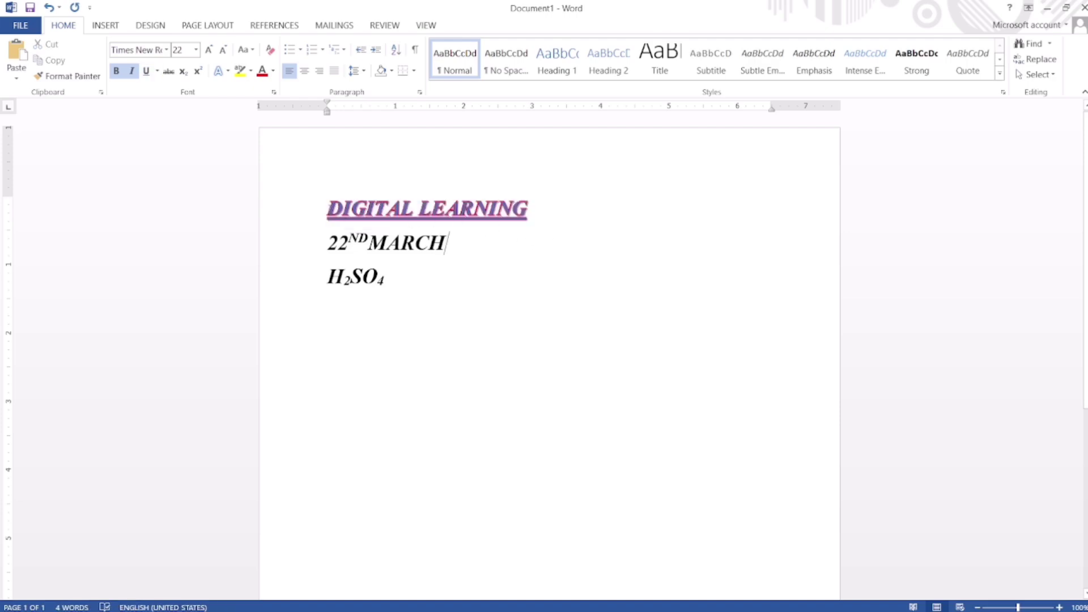
pyautogui.click(329, 208)
pyautogui.moveTo(329, 208); pyautogui.dragTo(535, 211)
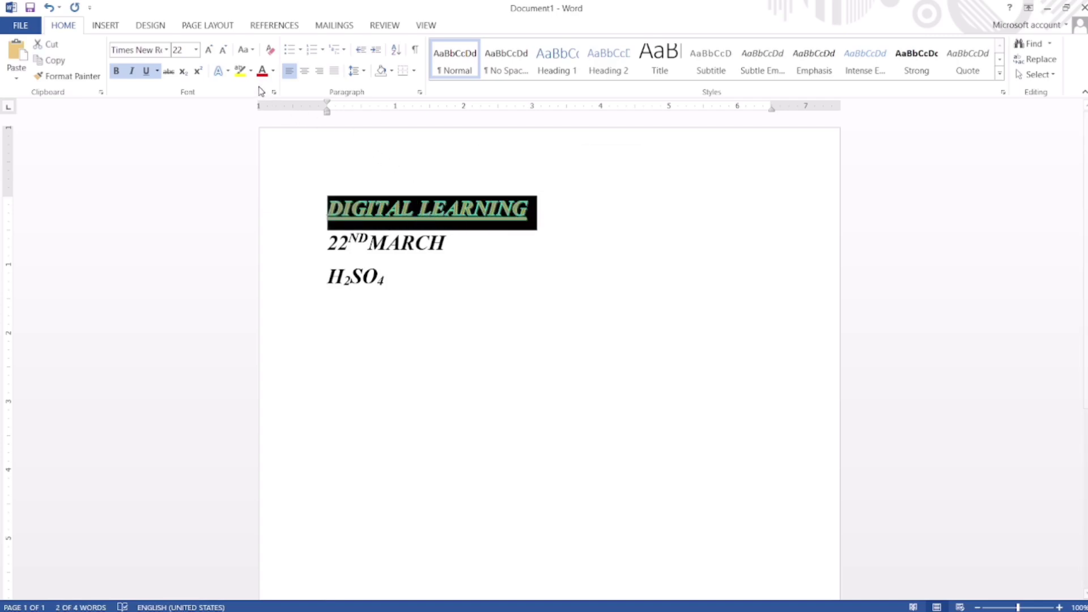
pyautogui.click(228, 71)
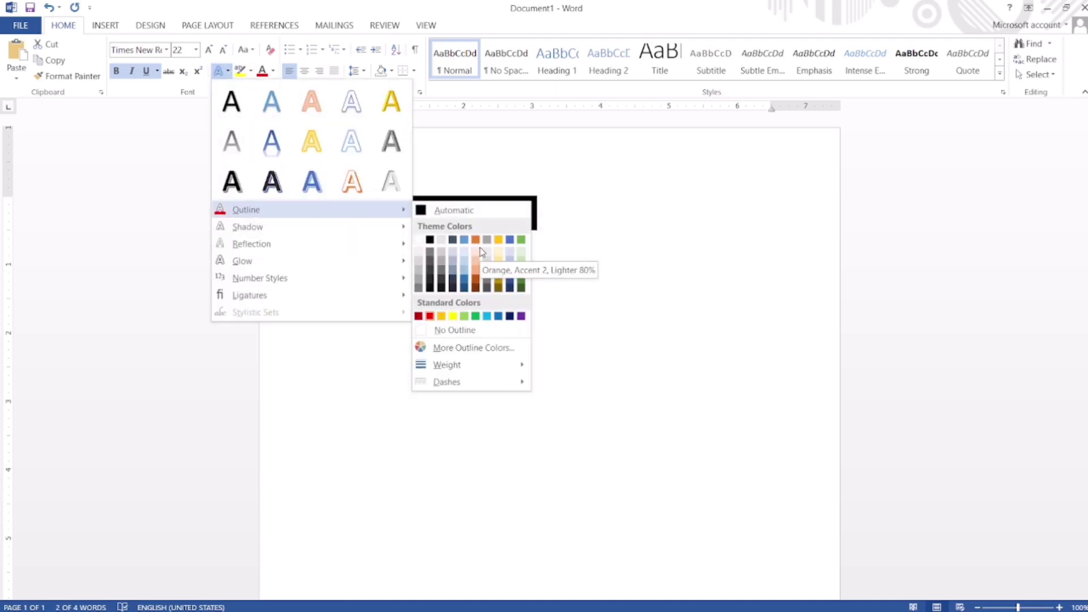
# Step: Change the heading's outline colour to custom purple RGB 162, 77, 179
pyautogui.click(483, 352)
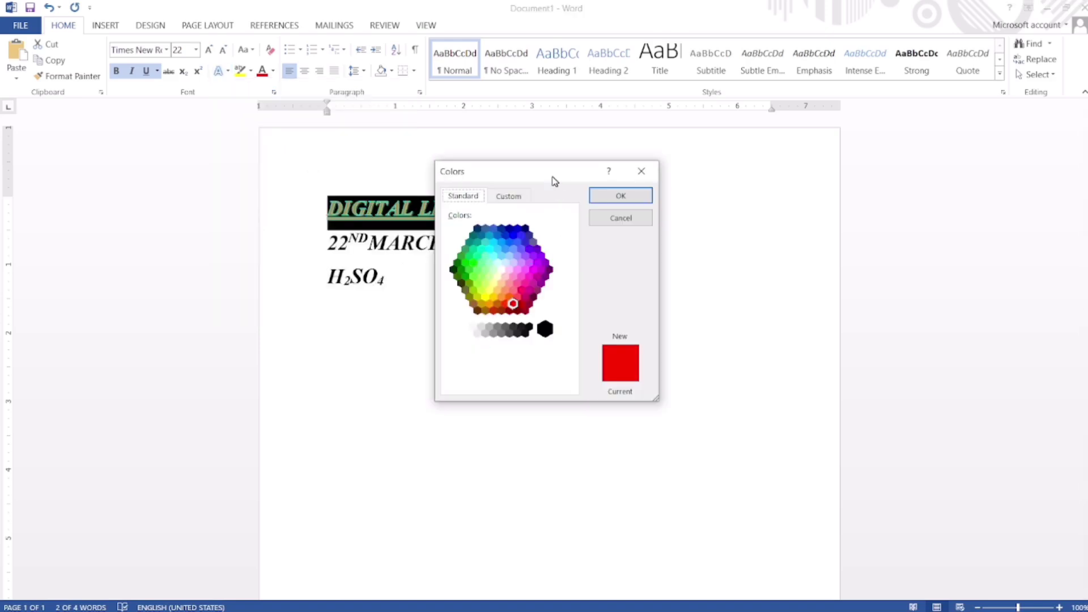
pyautogui.moveTo(554, 181); pyautogui.dragTo(672, 191)
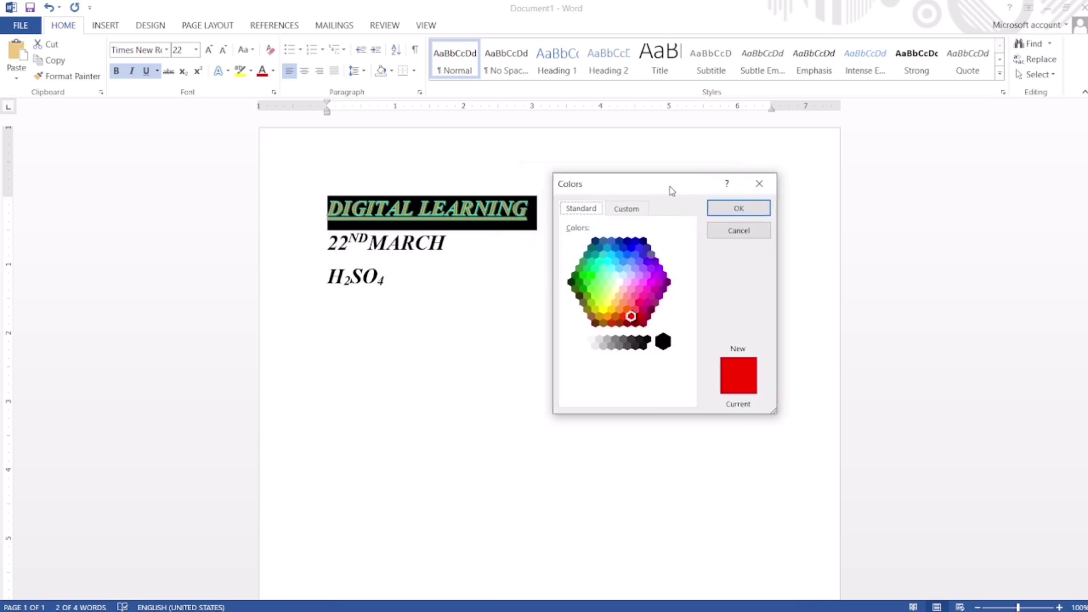
pyautogui.click(645, 261)
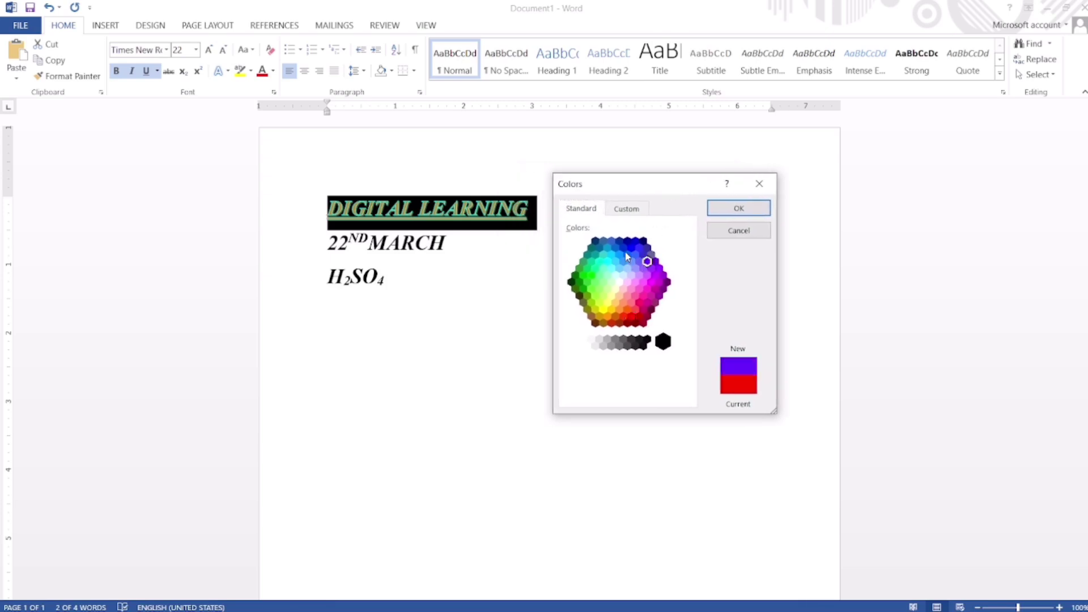
pyautogui.click(626, 256)
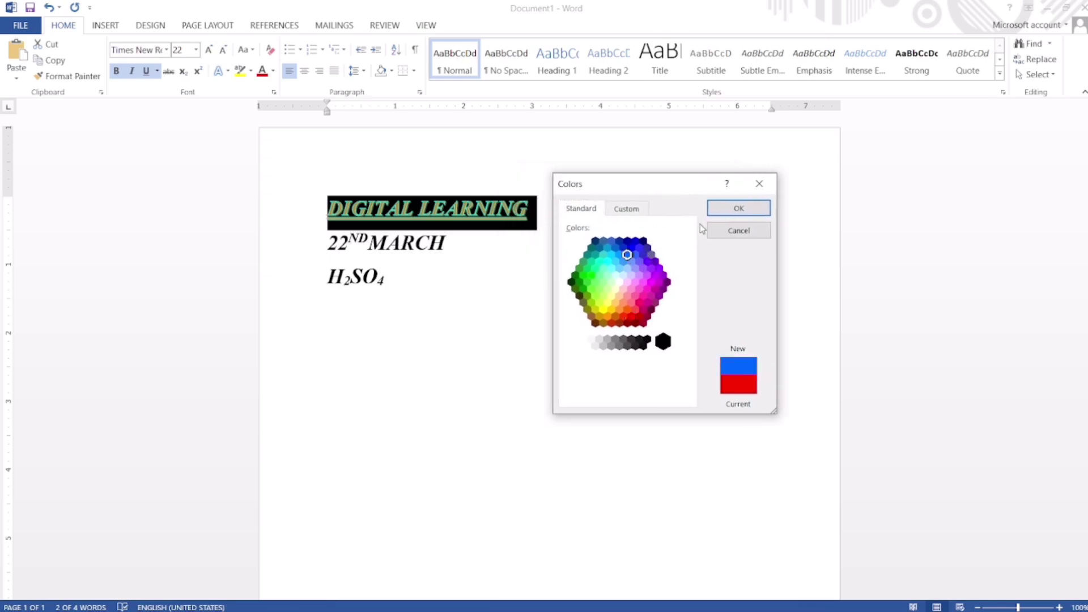
pyautogui.click(627, 208)
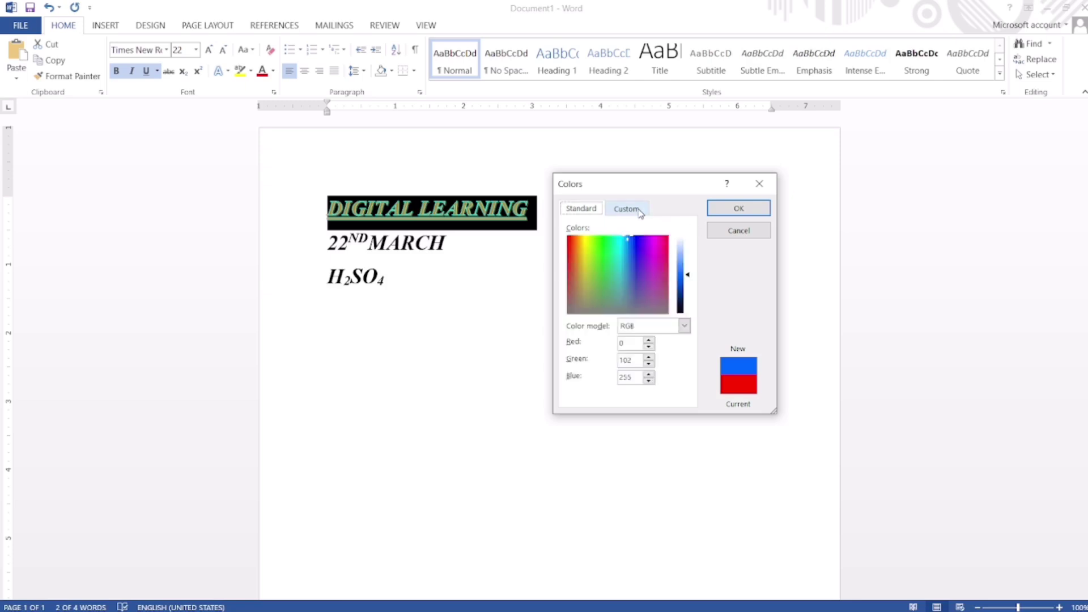
pyautogui.moveTo(622, 254)
pyautogui.mouseDown()
pyautogui.moveTo(599, 289)
pyautogui.moveTo(639, 289)
pyautogui.mouseUp()
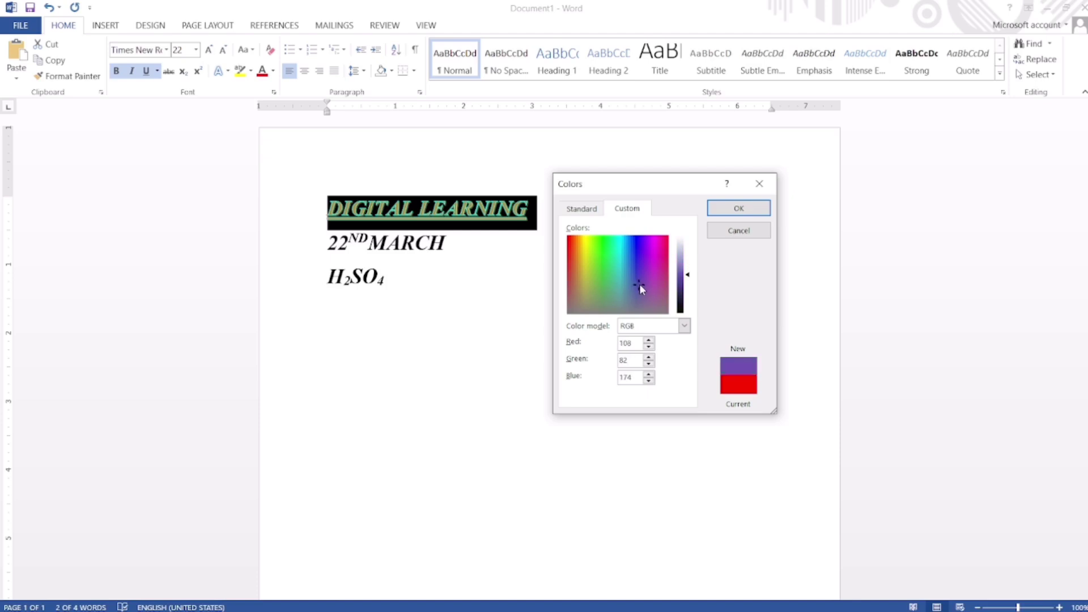
pyautogui.click(747, 207)
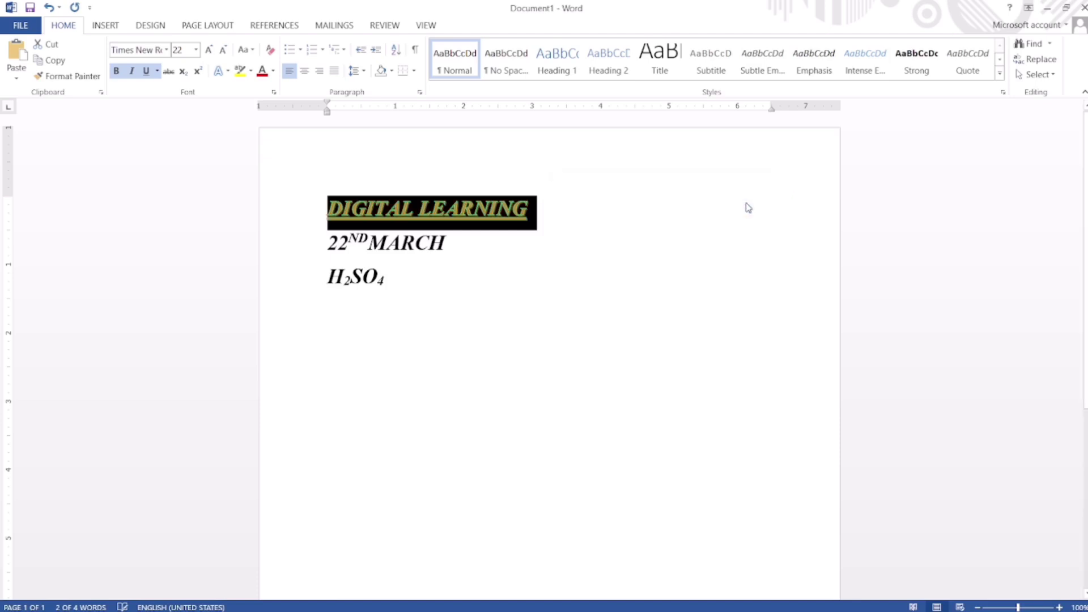
pyautogui.click(693, 221)
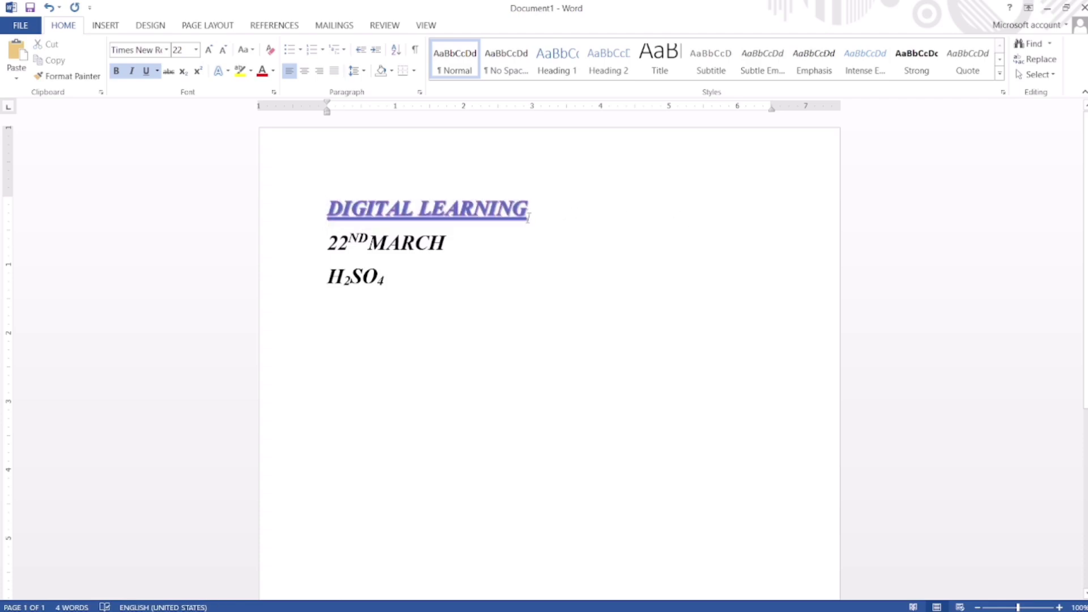
# Step: Grow the selected DIGITAL LEARNING heading to 42 pt with Ctrl+]
pyautogui.moveTo(528, 216); pyautogui.dragTo(362, 220)
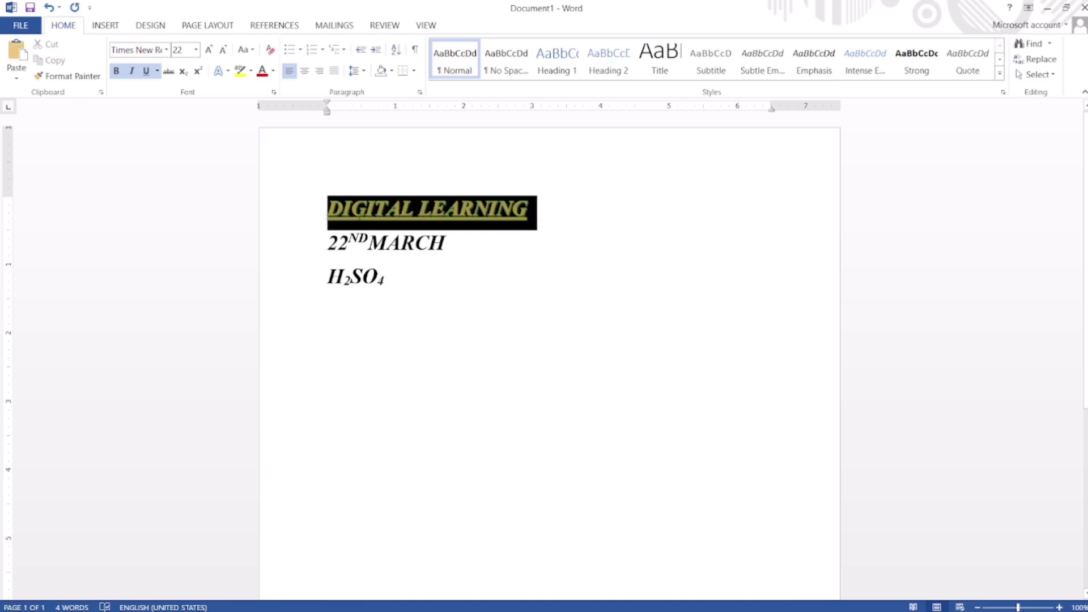
pyautogui.hotkey('ctrl', ']')
pyautogui.hotkey('ctrl', ']')
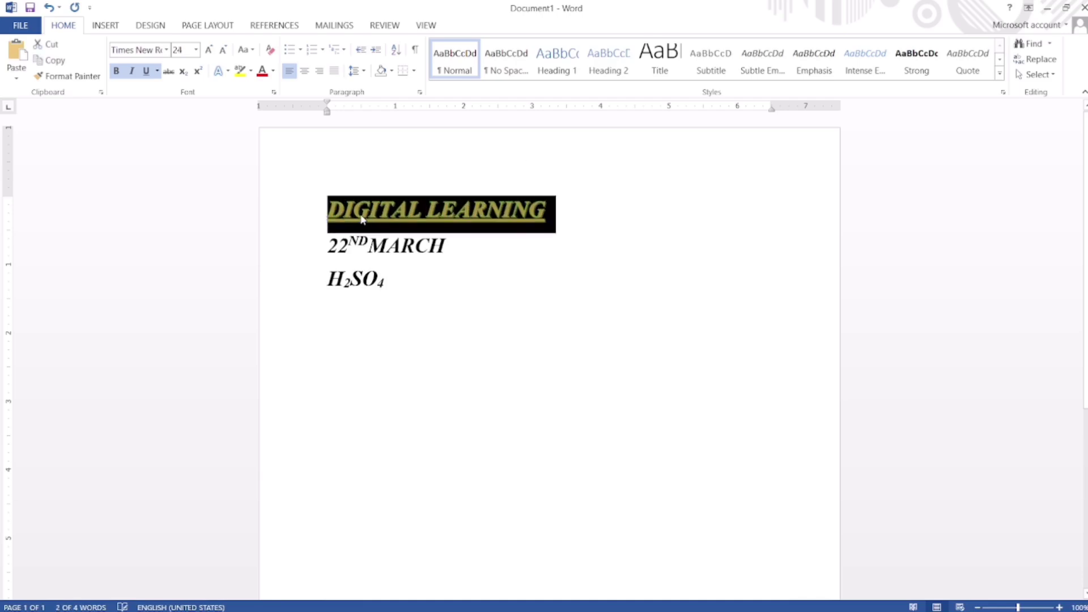
pyautogui.hotkey('ctrl', ']')
pyautogui.hotkey('ctrl', ']')
pyautogui.hotkey('ctrl', ']')
pyautogui.hotkey('ctrl', ']')
pyautogui.hotkey('ctrl', ']')
pyautogui.hotkey('ctrl', ']')
pyautogui.hotkey('ctrl', ']')
pyautogui.hotkey('ctrl', ']')
pyautogui.hotkey('ctrl', ']')
pyautogui.hotkey('ctrl', ']')
pyautogui.hotkey('ctrl', ']')
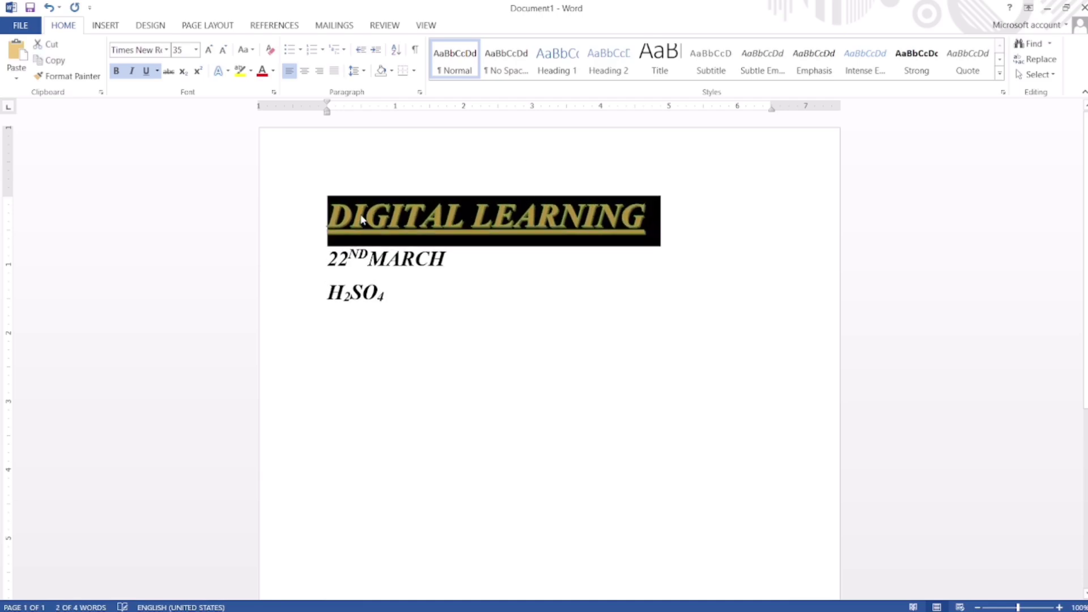
pyautogui.hotkey('ctrl', ']')
pyautogui.hotkey('ctrl', ']')
pyautogui.hotkey('ctrl', ']')
pyautogui.hotkey('ctrl', ']')
pyautogui.hotkey('ctrl', ']')
pyautogui.hotkey('ctrl', ']')
pyautogui.hotkey('ctrl', ']')
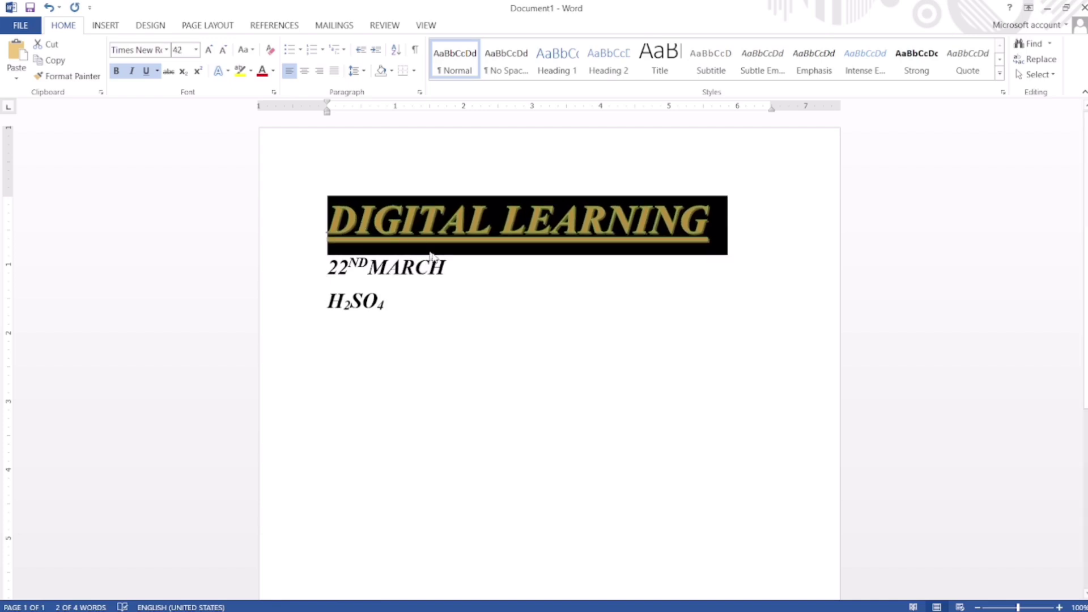
pyautogui.click(506, 306)
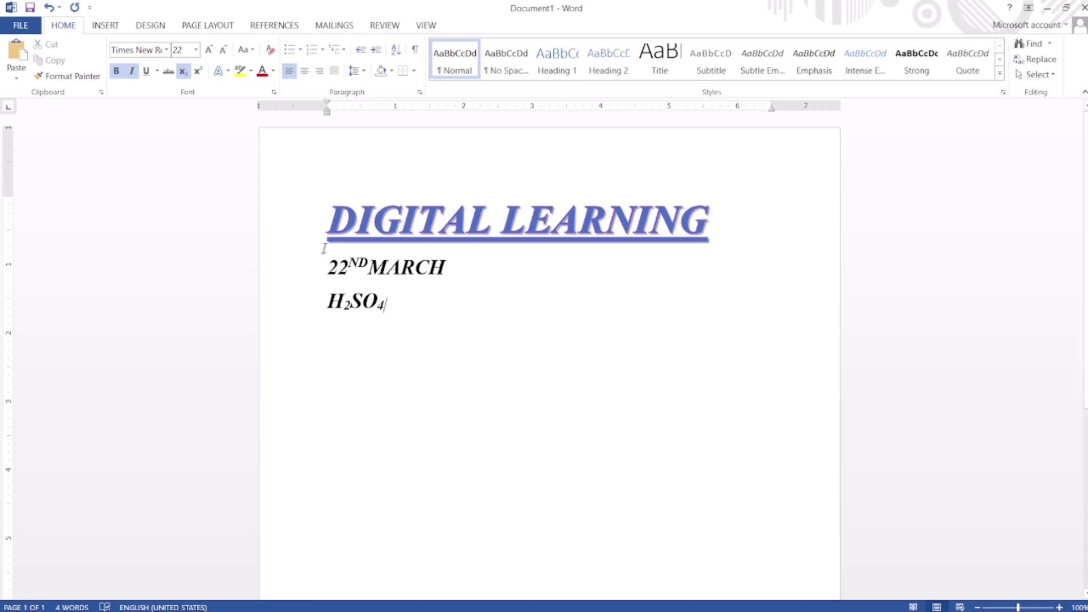
# Step: Give the DIGITAL LEARNING heading a Yellow text highlight
pyautogui.moveTo(328, 219); pyautogui.dragTo(545, 195)
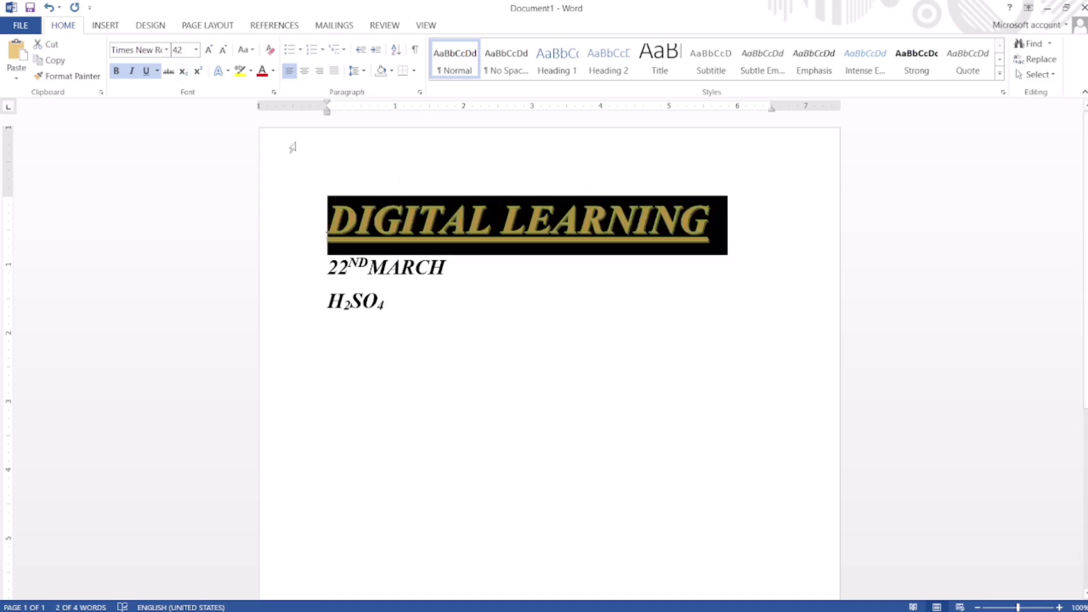
pyautogui.click(251, 71)
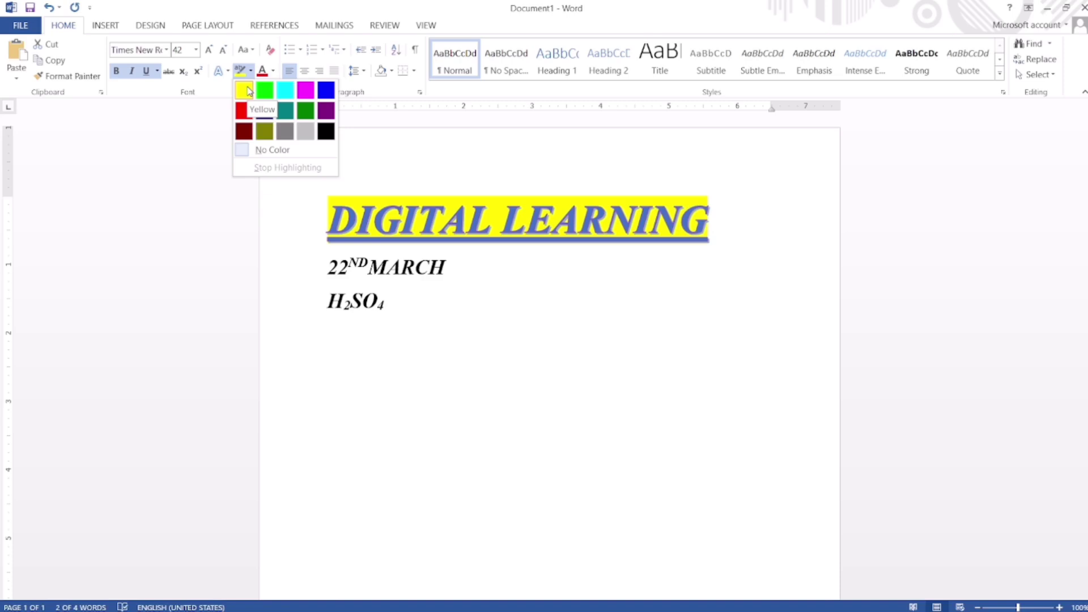
pyautogui.click(248, 91)
pyautogui.click(713, 218)
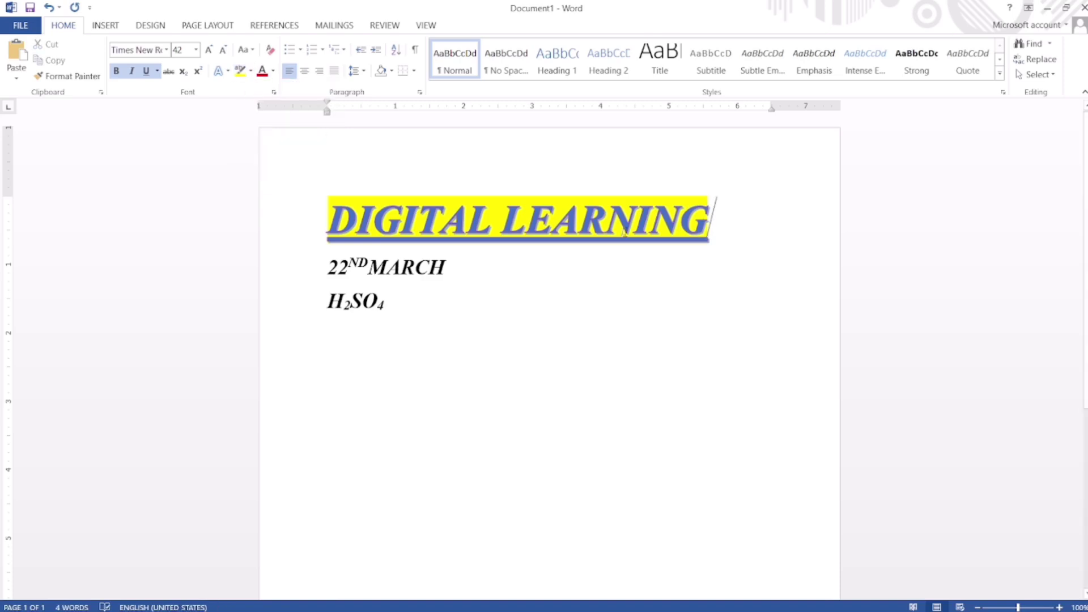
pyautogui.click(706, 299)
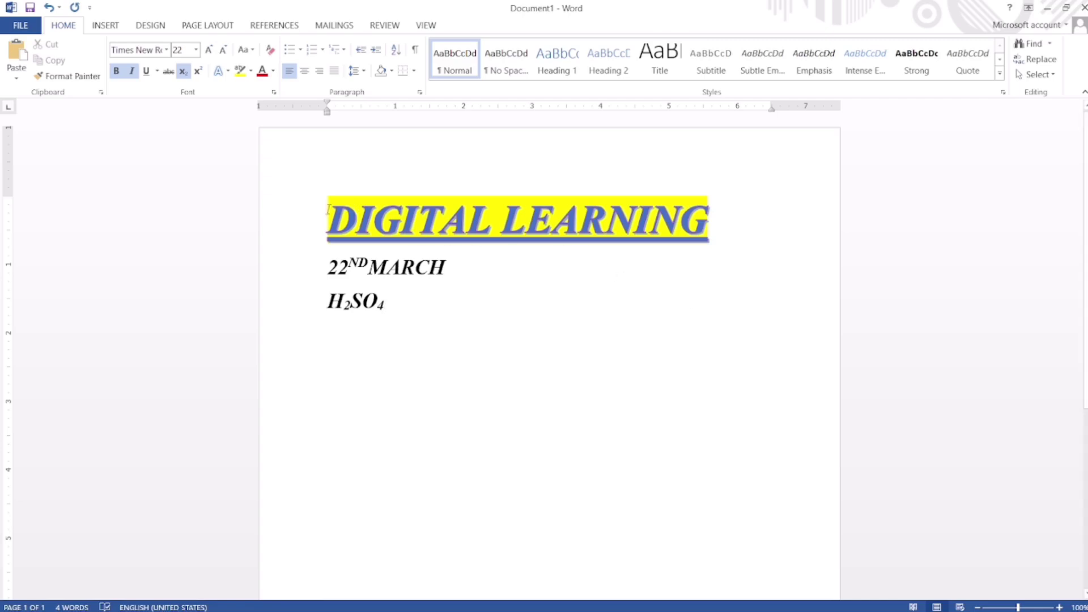
# Step: Set the DIGITAL LEARNING heading's text highlight colour to No Color
pyautogui.moveTo(328, 221)
pyautogui.mouseDown()
pyautogui.moveTo(466, 224)
pyautogui.moveTo(671, 183)
pyautogui.mouseUp()
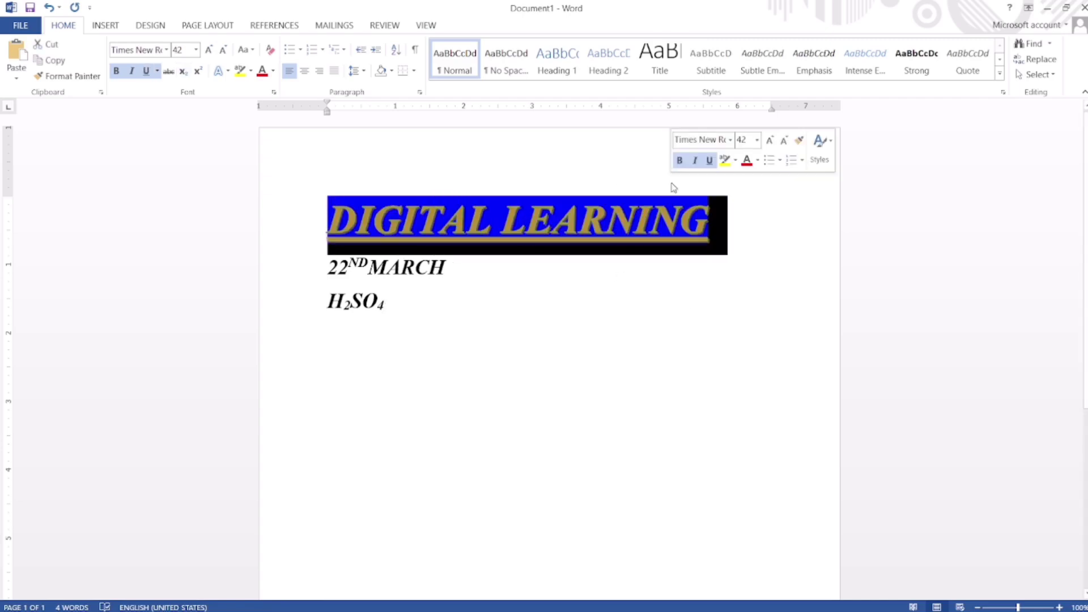
pyautogui.click(250, 71)
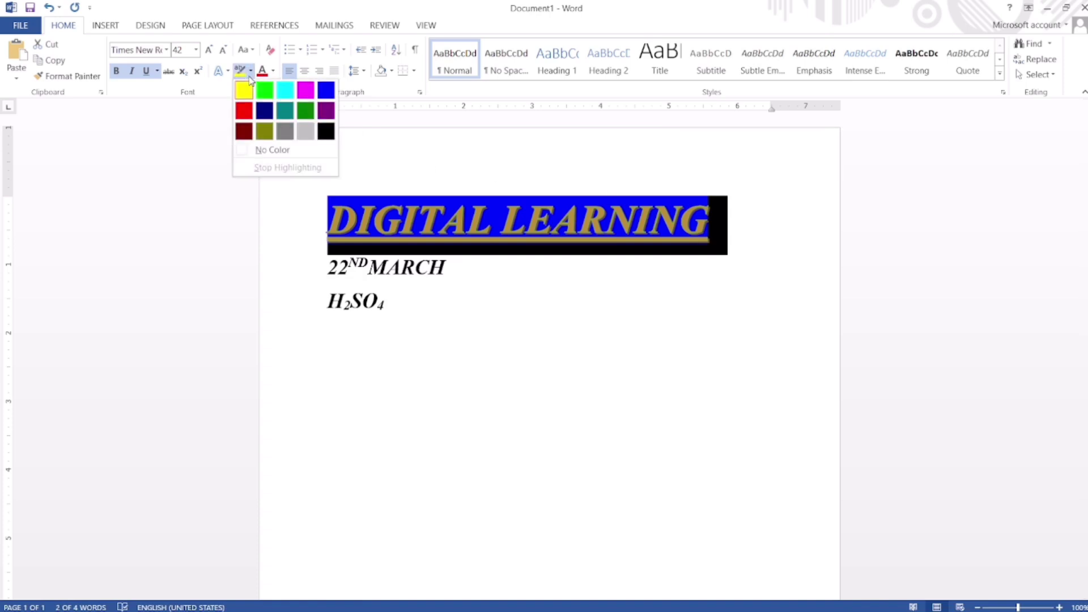
pyautogui.click(276, 152)
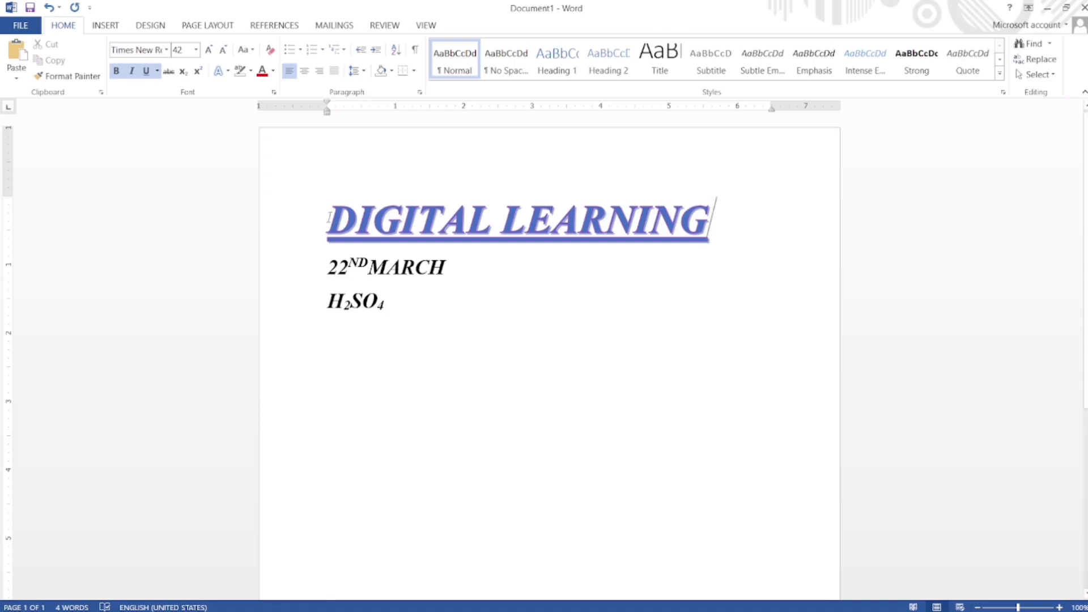
# Step: Colour the 22ND MARCH line Dark Red from the Standard Colors
pyautogui.moveTo(327, 271); pyautogui.dragTo(454, 265)
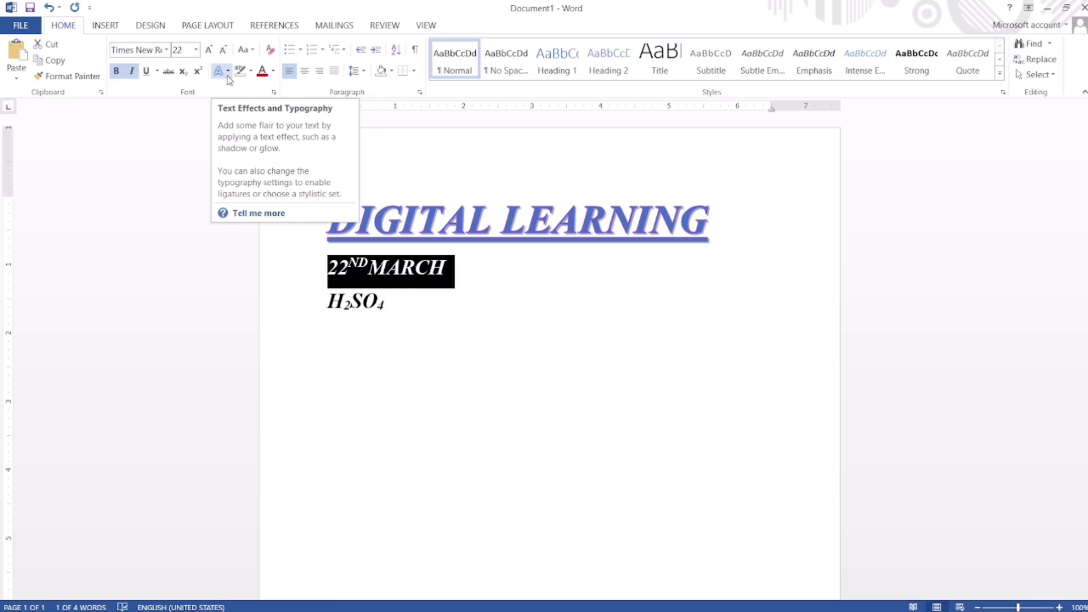
pyautogui.click(273, 72)
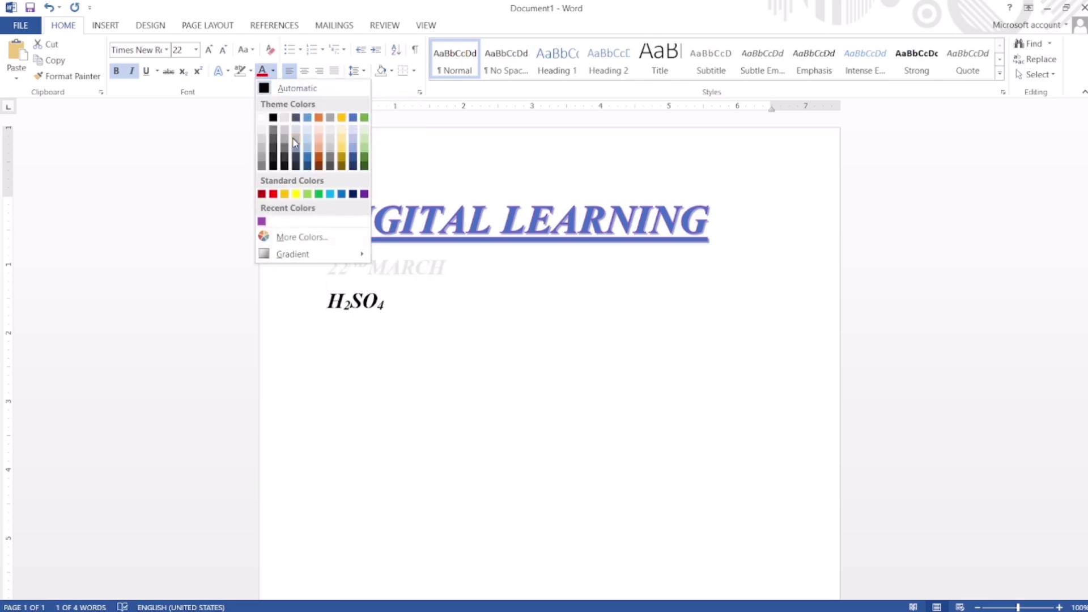
pyautogui.click(260, 195)
pyautogui.click(566, 328)
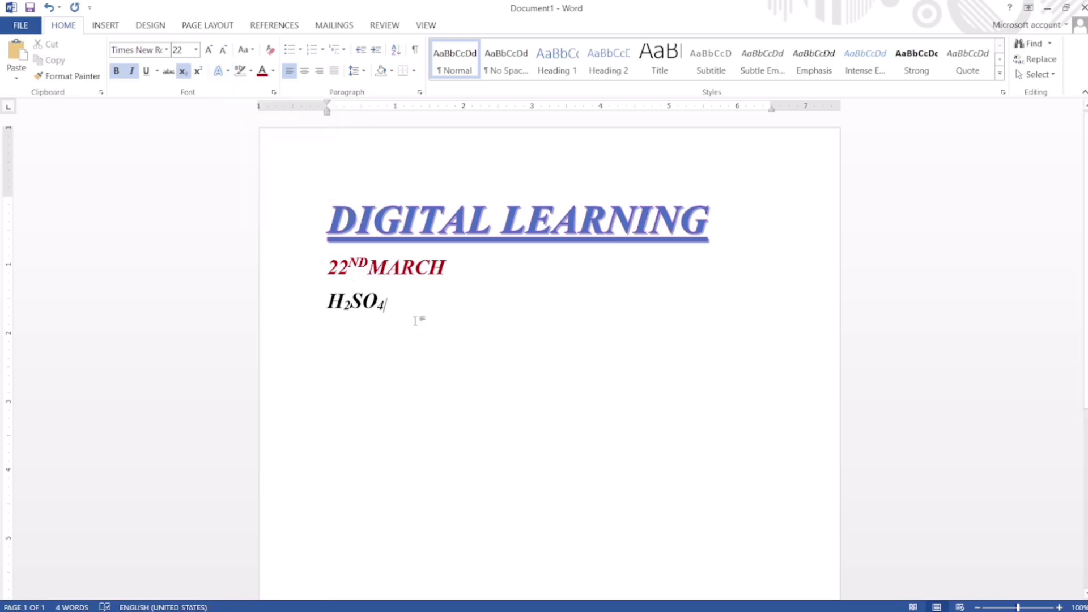
# Step: Type 'welcome to digital learning.' on a new line below H2SO4
pyautogui.press('Return')
pyautogui.press('Return')
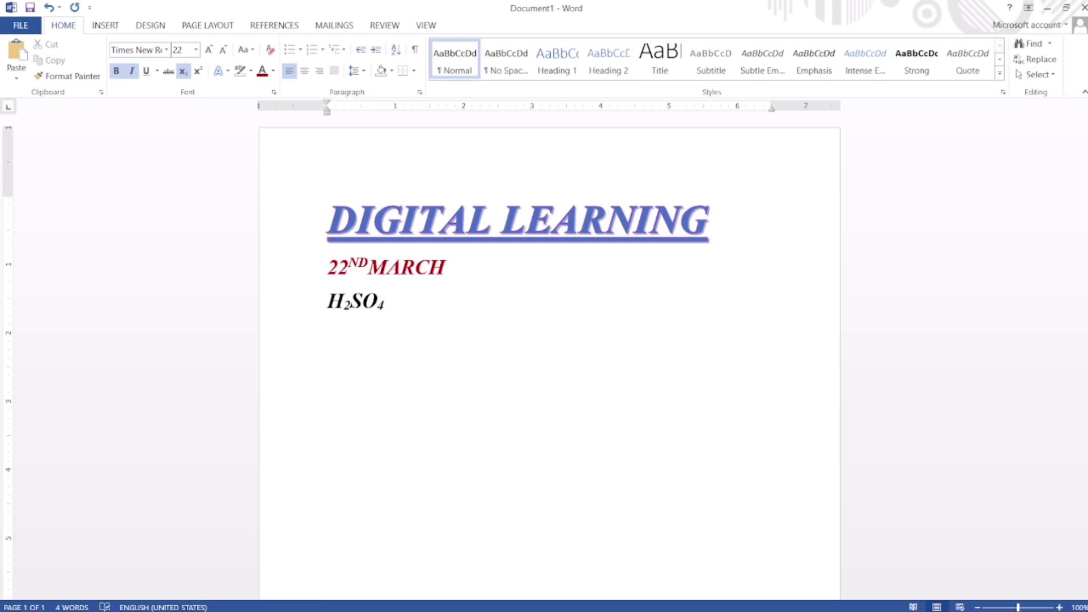
pyautogui.write('w')
pyautogui.write('elcome to ')
pyautogui.write('digita')
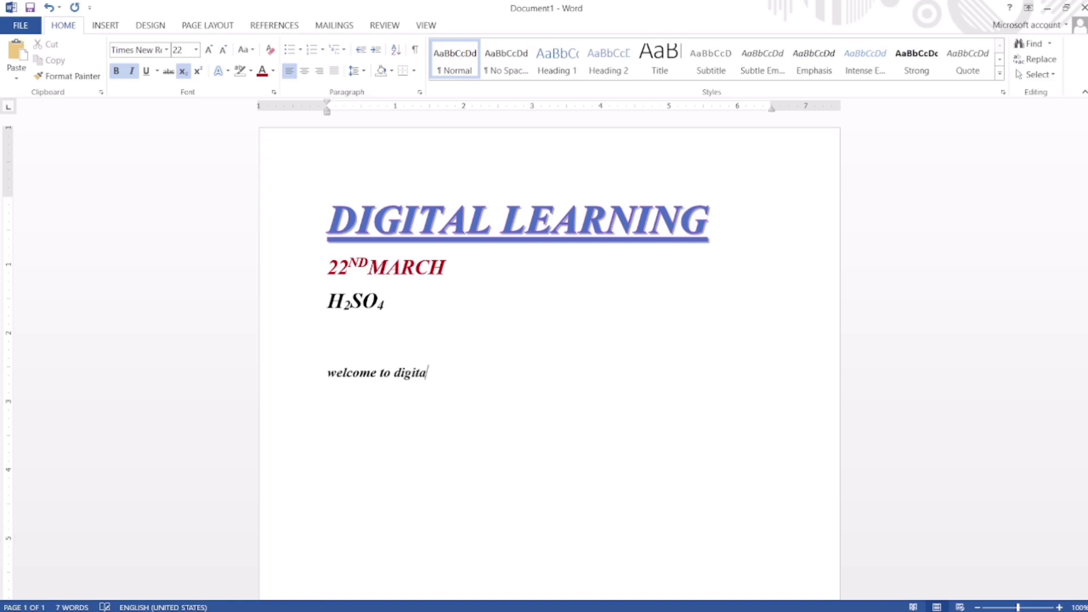
pyautogui.write('l learn')
pyautogui.write('ing.')
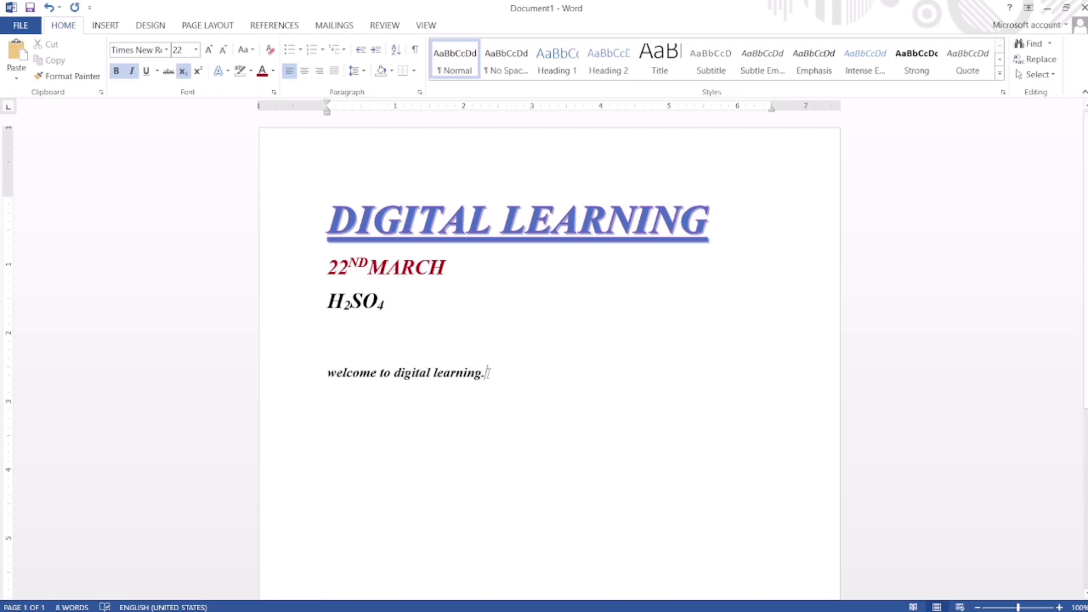
# Step: Increase the 'welcome to digital learning.' line from 22 pt to 53 pt with Ctrl+]
pyautogui.moveTo(487, 372); pyautogui.dragTo(352, 375)
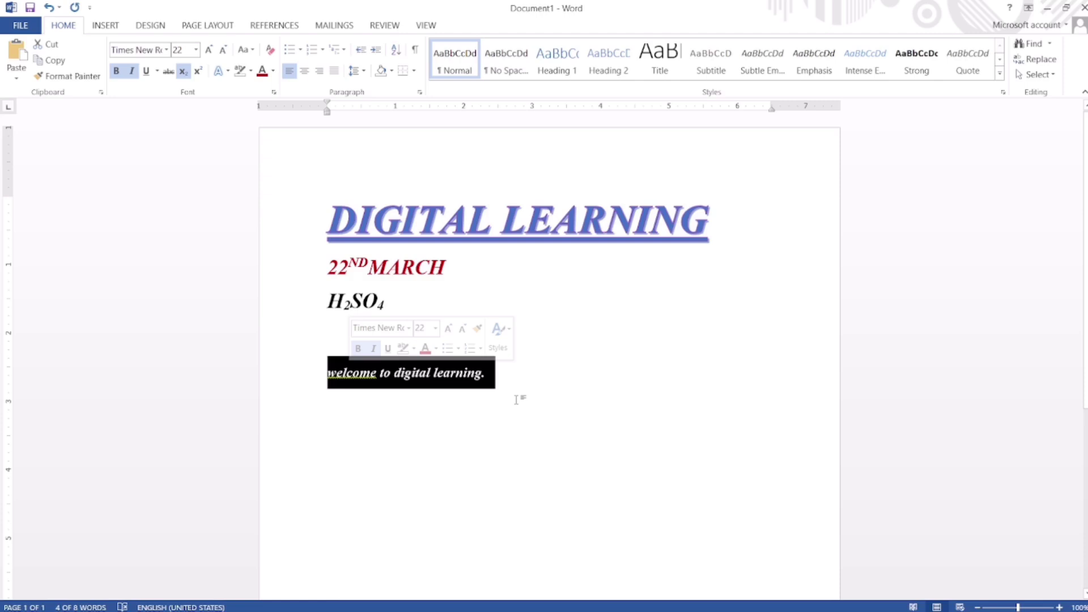
pyautogui.click(544, 396)
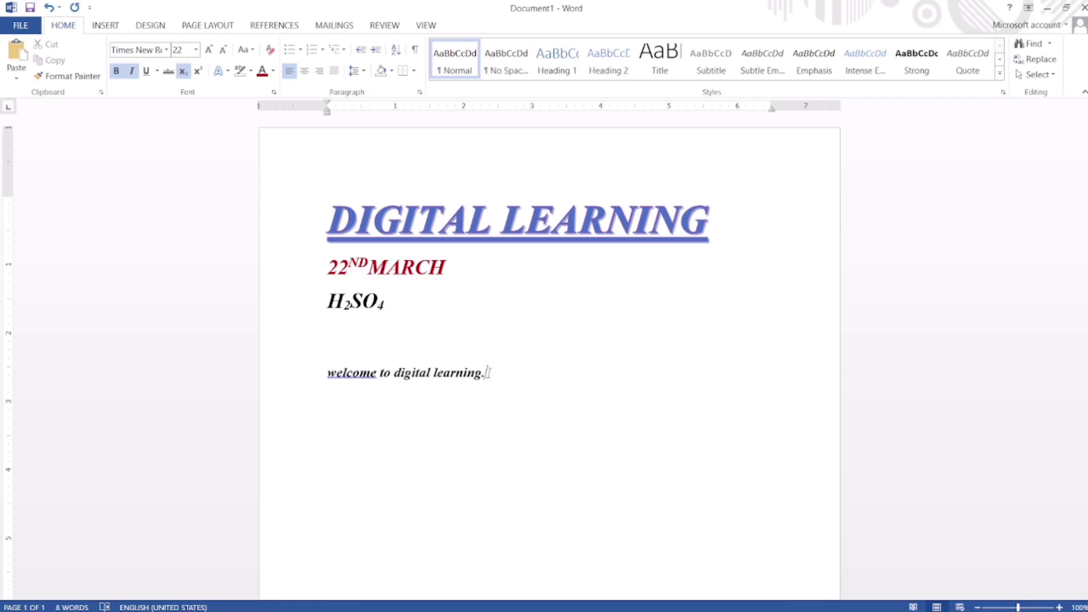
pyautogui.moveTo(487, 373); pyautogui.dragTo(336, 372)
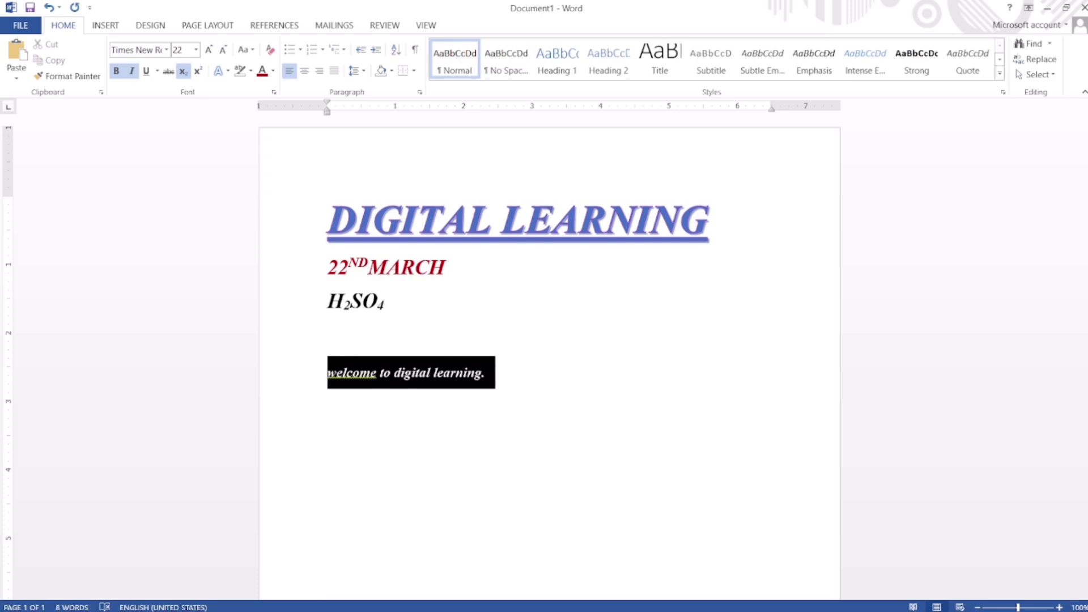
pyautogui.hotkey('ctrl', ']')
pyautogui.hotkey('ctrl', ']')
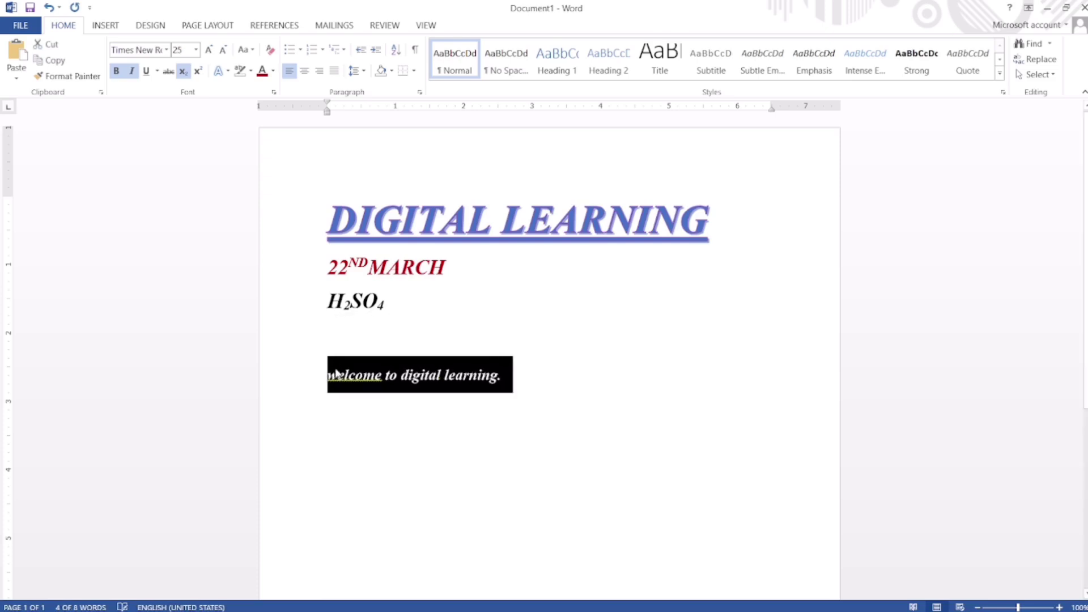
pyautogui.hotkey('ctrl', ']')
pyautogui.hotkey('ctrl', ']')
pyautogui.hotkey('ctrl', ']')
pyautogui.hotkey('ctrl', ']')
pyautogui.hotkey('ctrl', ']')
pyautogui.hotkey('ctrl', ']')
pyautogui.hotkey('ctrl', ']')
pyautogui.hotkey('ctrl', ']')
pyautogui.hotkey('ctrl', ']')
pyautogui.hotkey('ctrl', ']')
pyautogui.hotkey('ctrl', ']')
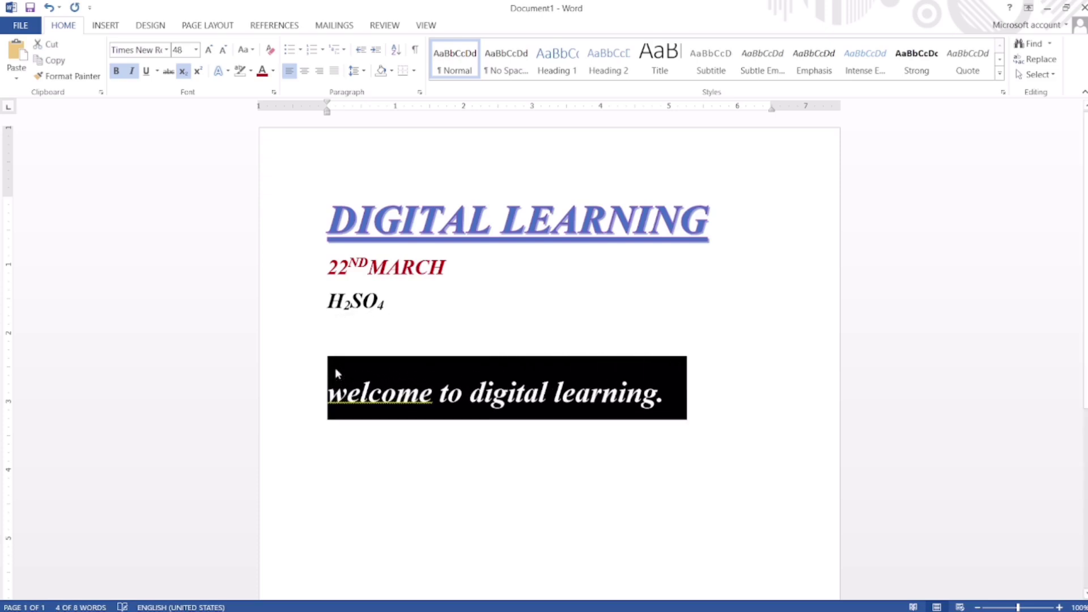
pyautogui.hotkey('ctrl', ']')
pyautogui.hotkey('ctrl', ']')
pyautogui.hotkey('ctrl', ']')
pyautogui.hotkey('ctrl', ']')
pyautogui.hotkey('ctrl', ']')
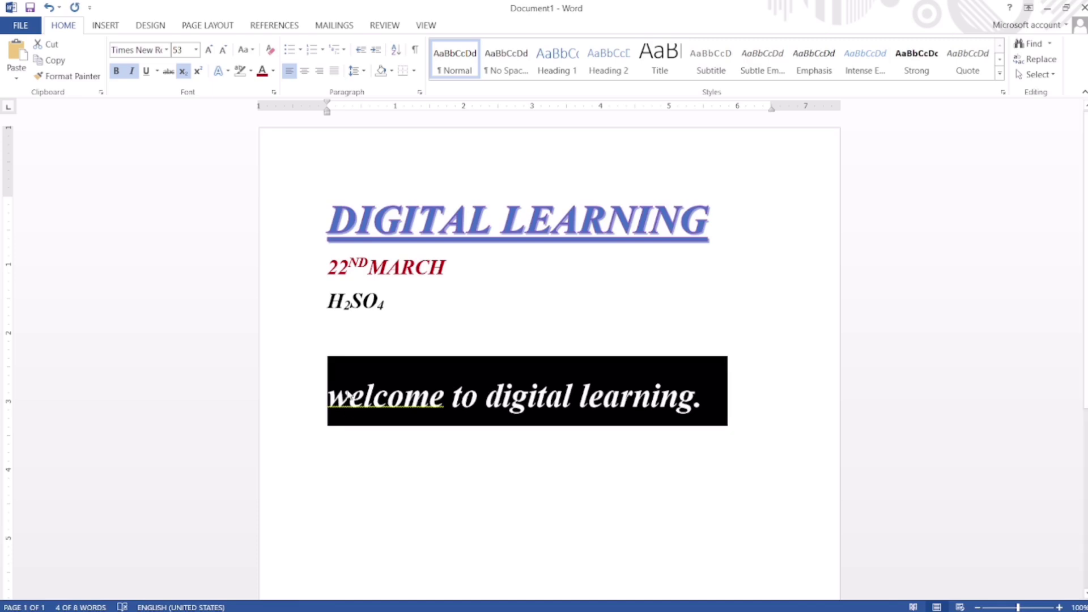
pyautogui.click(484, 419)
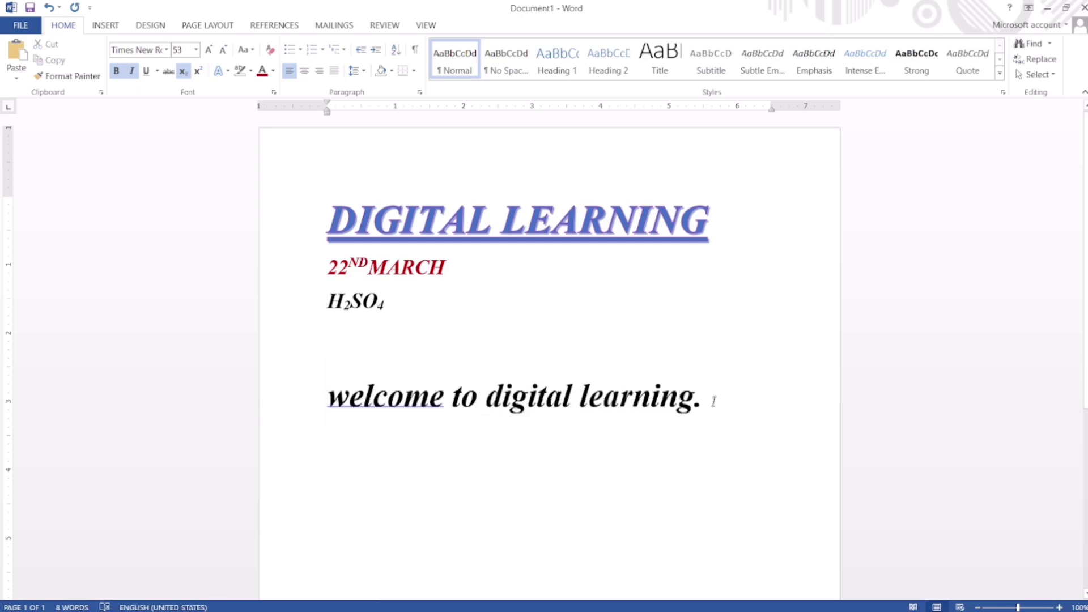
pyautogui.moveTo(713, 402); pyautogui.dragTo(340, 415)
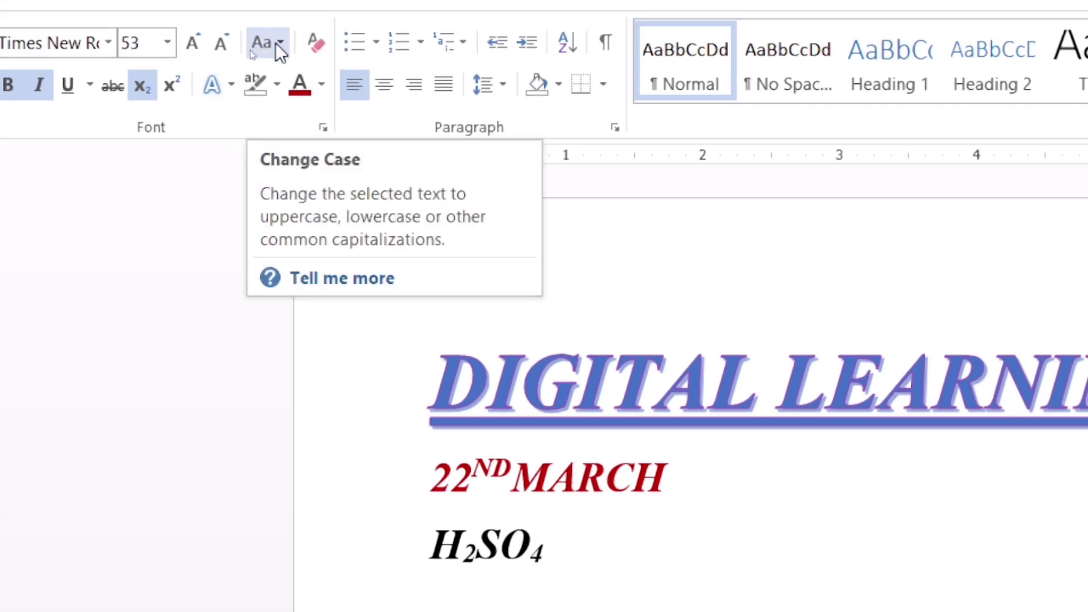
pyautogui.click(282, 43)
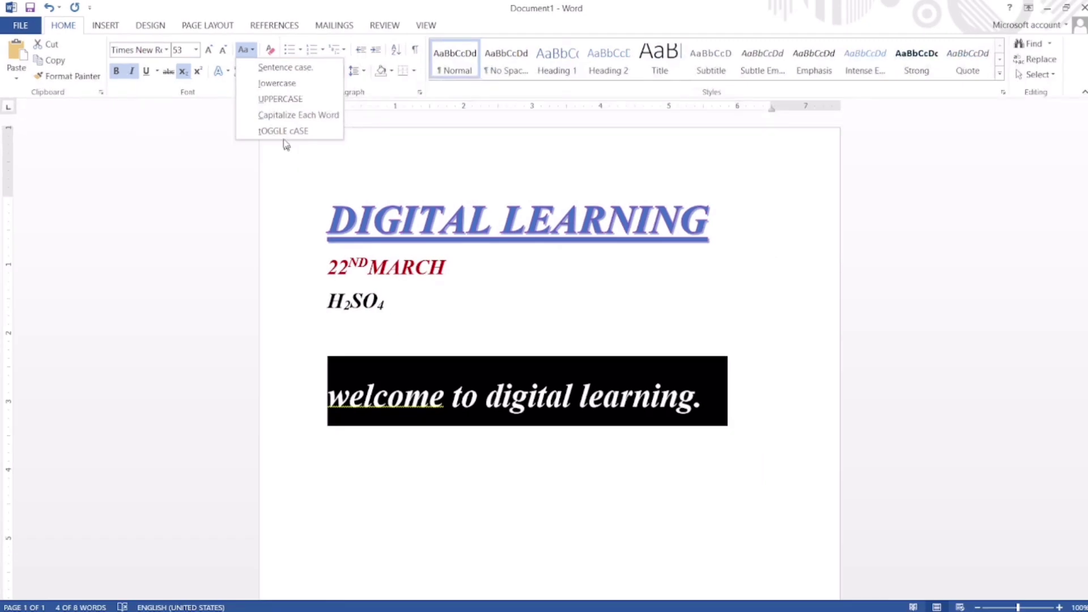
pyautogui.click(283, 106)
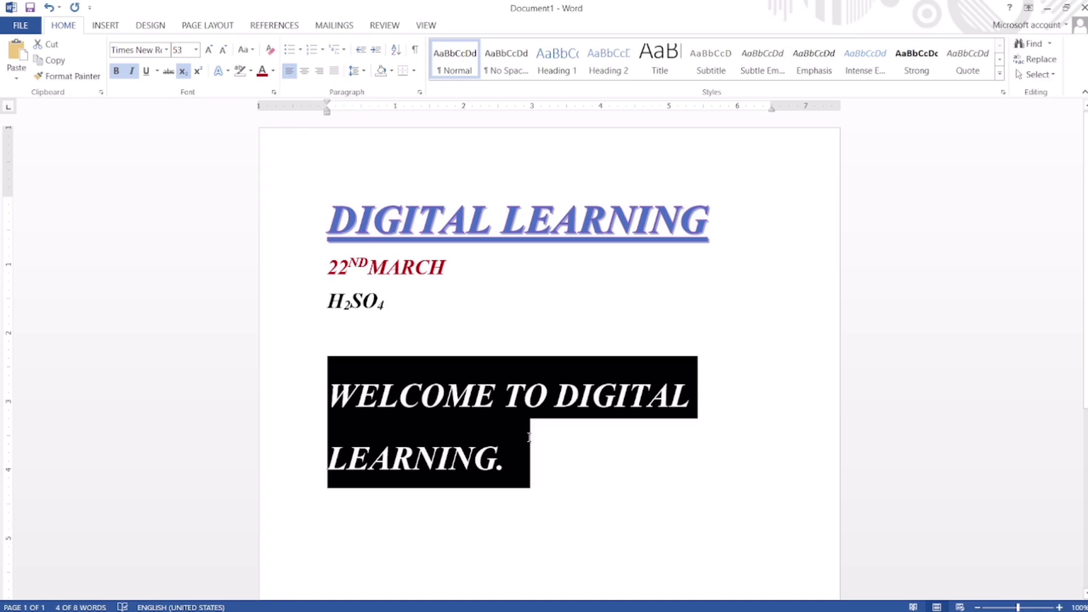
pyautogui.click(540, 453)
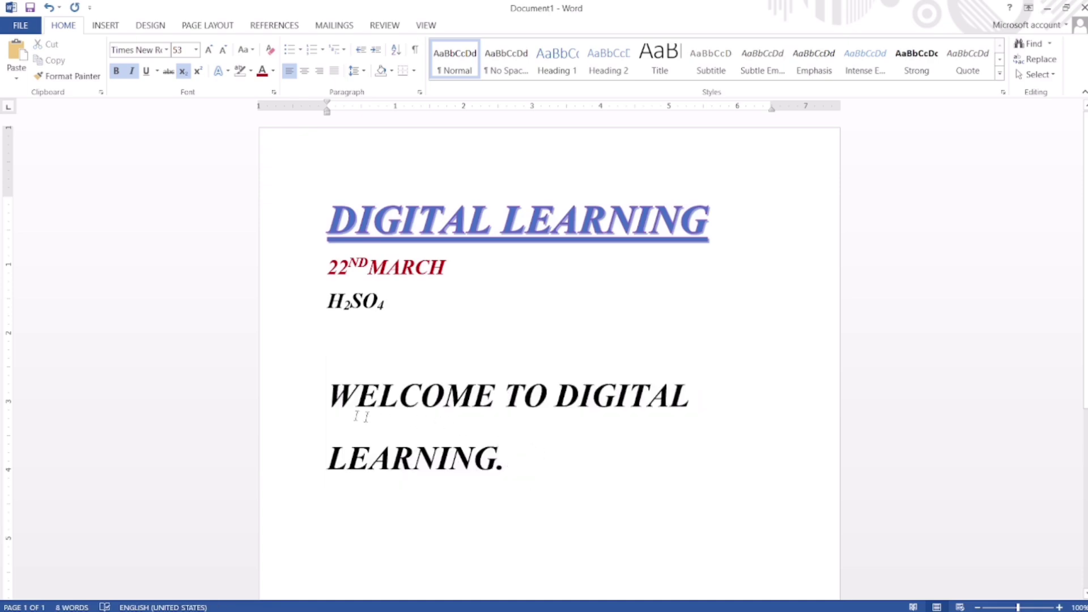
pyautogui.click(327, 396)
pyautogui.moveTo(326, 395); pyautogui.dragTo(531, 454)
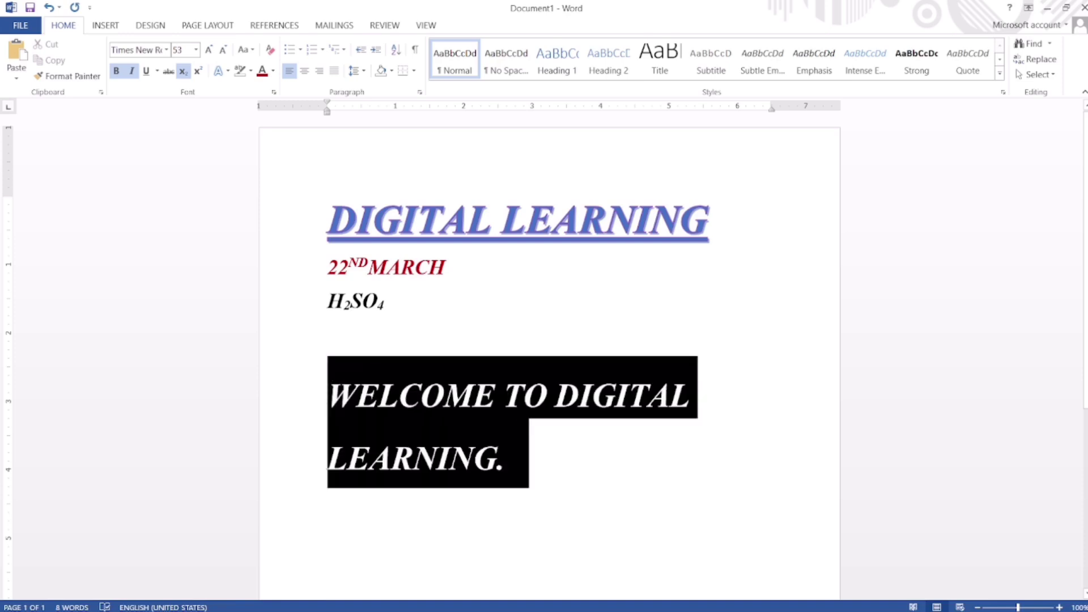
pyautogui.click(246, 51)
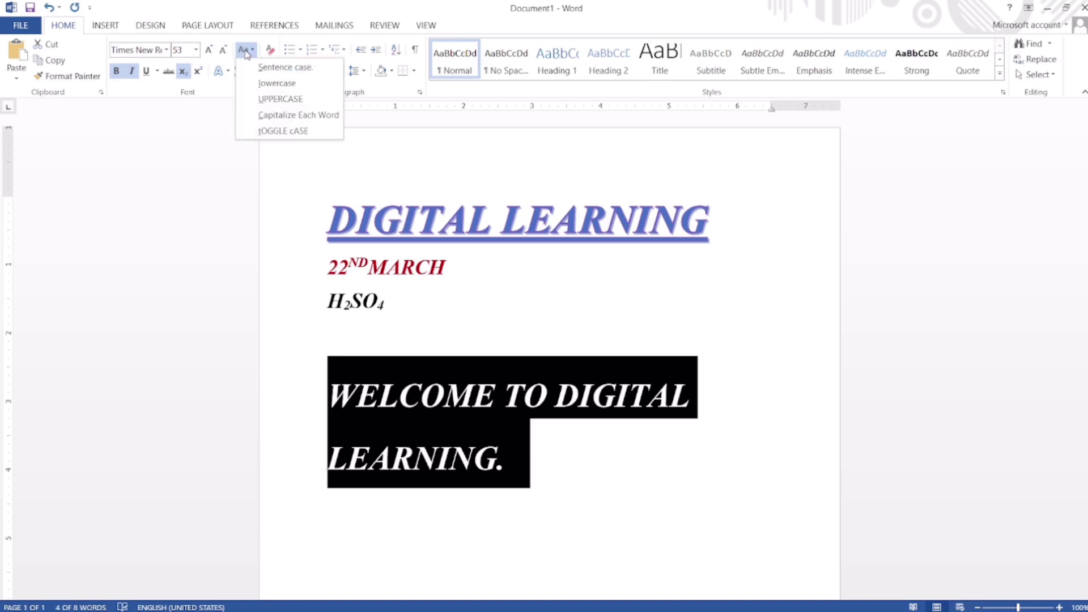
pyautogui.click(266, 83)
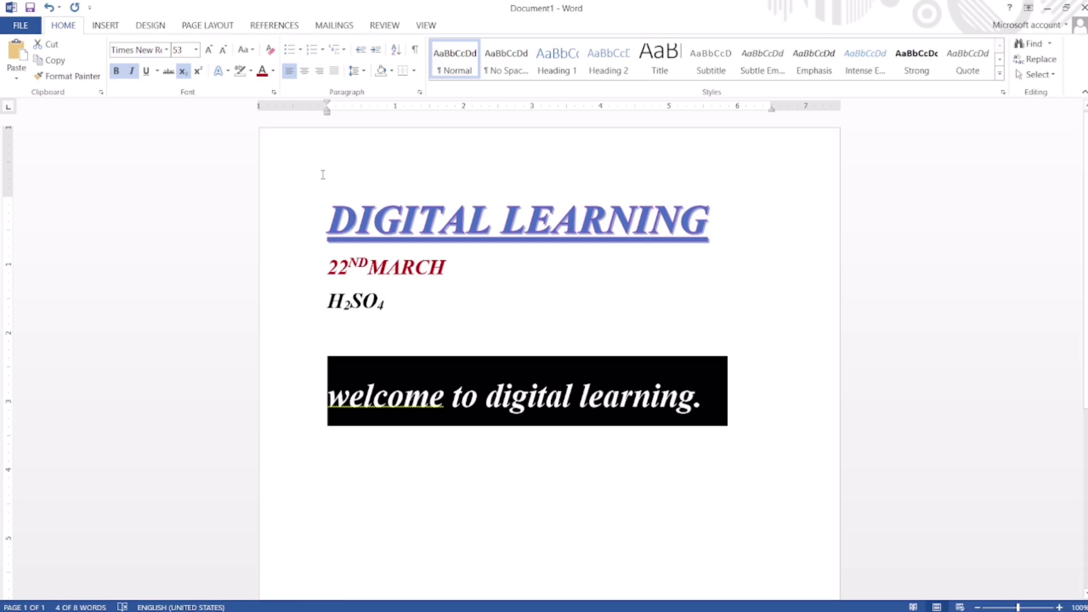
# Step: Apply Capitalize Each Word, then Sentence case, so it reads 'Welcome to digital learning.'
pyautogui.click(244, 50)
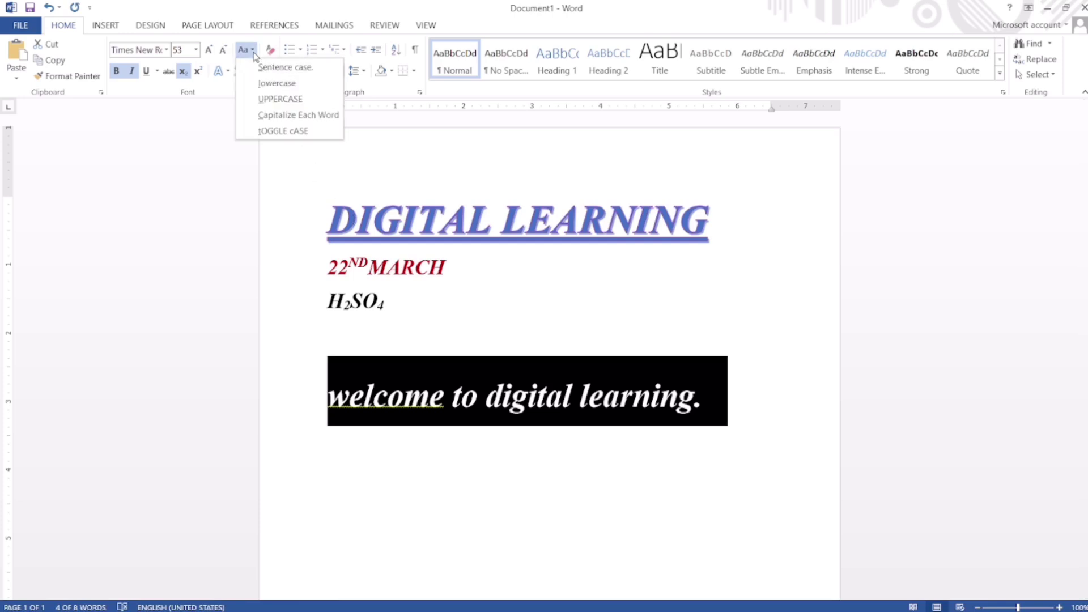
pyautogui.click(271, 117)
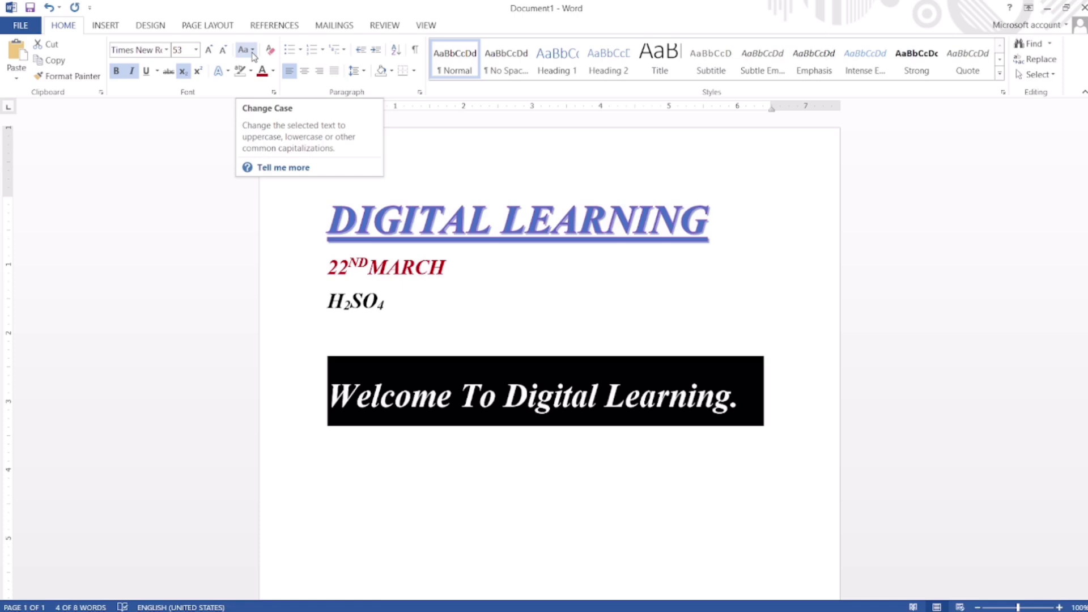
pyautogui.click(252, 53)
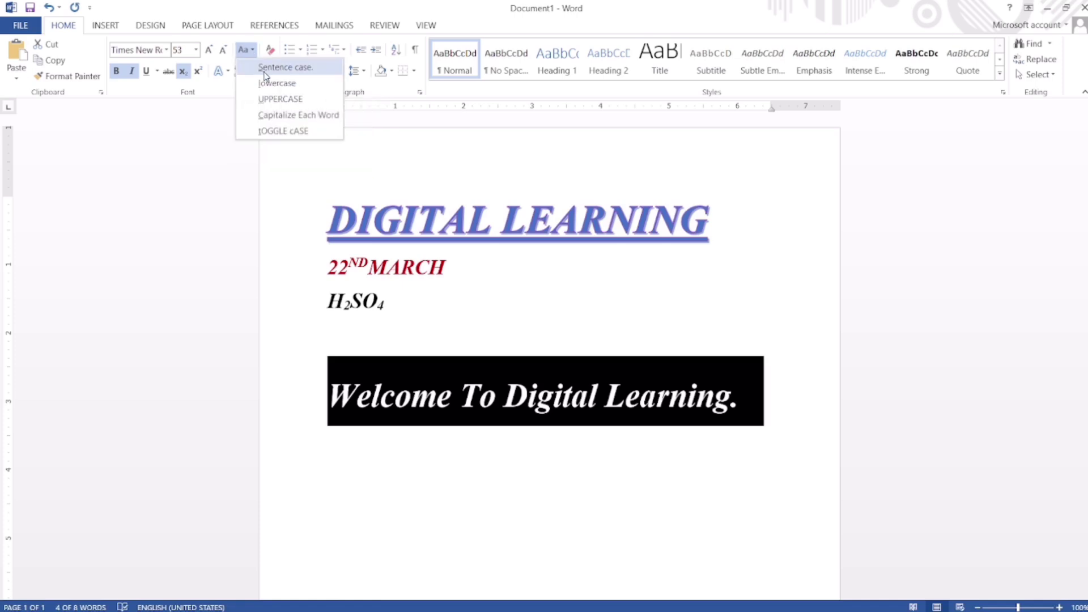
pyautogui.click(265, 68)
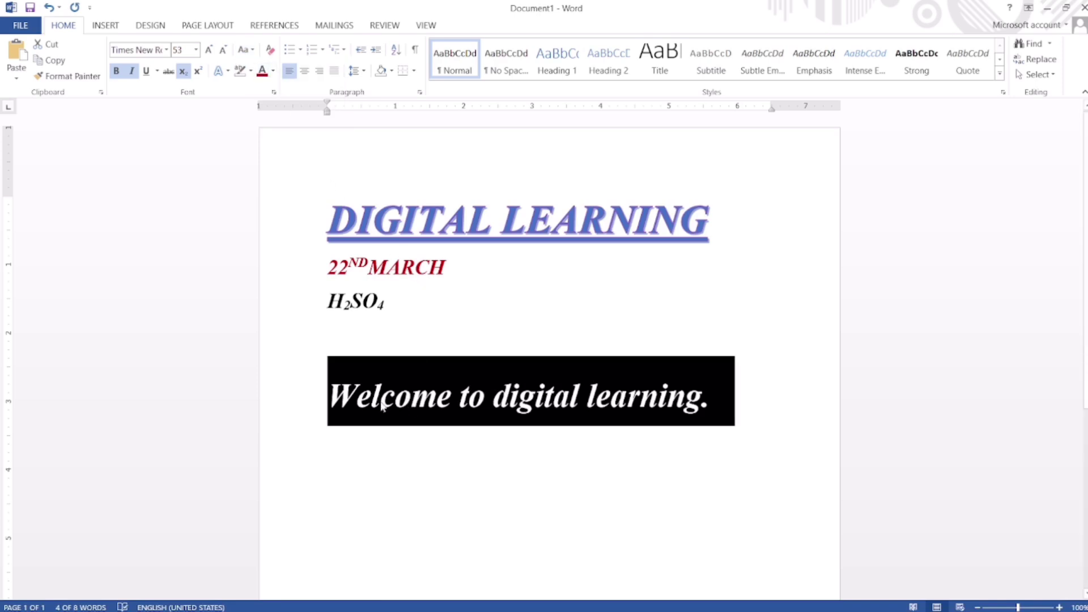
pyautogui.click(725, 405)
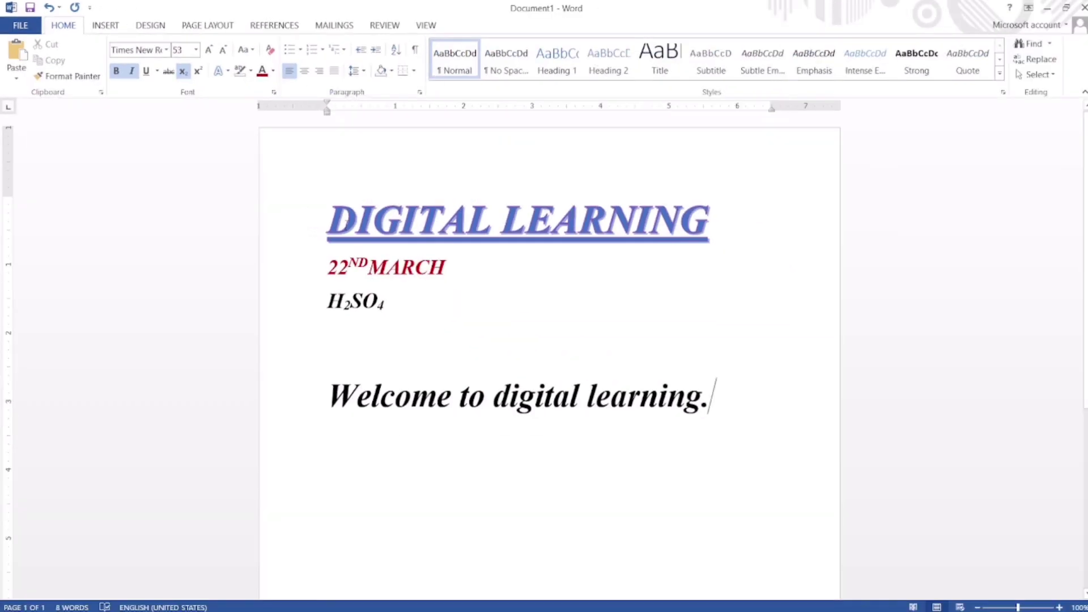
# Step: Select the whole DIGITAL LEARNING heading, redoing an incomplete first selection
pyautogui.click(331, 221)
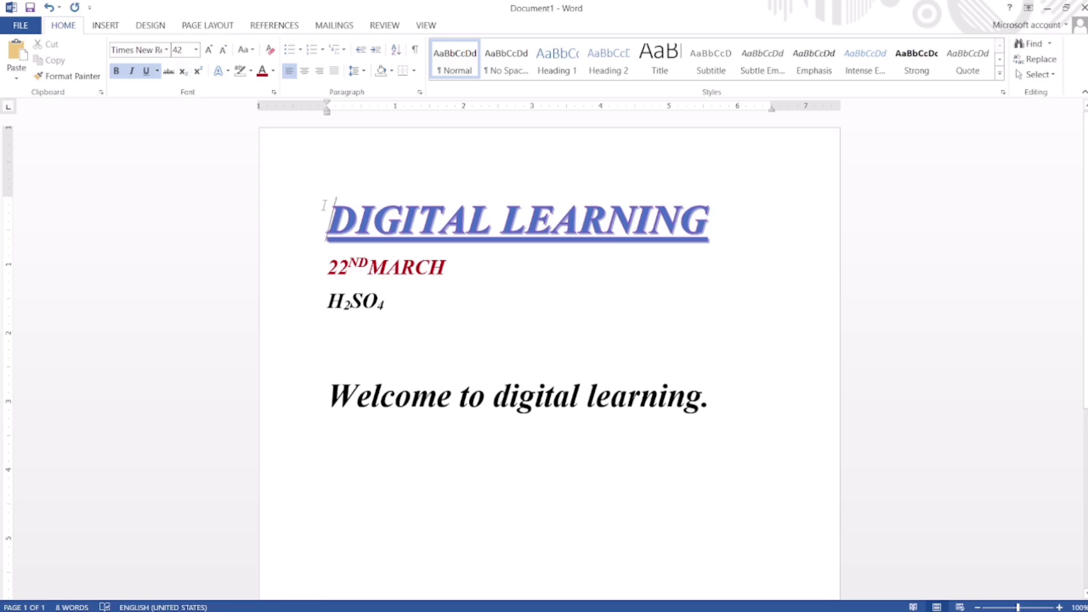
pyautogui.moveTo(328, 218)
pyautogui.mouseDown()
pyautogui.moveTo(608, 238)
pyautogui.moveTo(711, 233)
pyautogui.mouseUp()
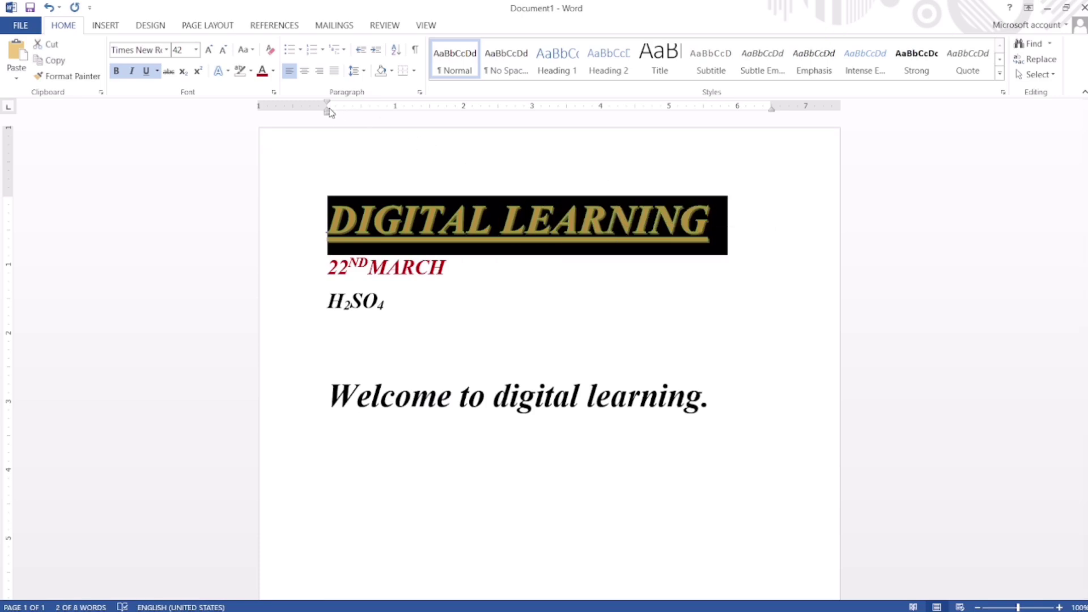
pyautogui.click(456, 307)
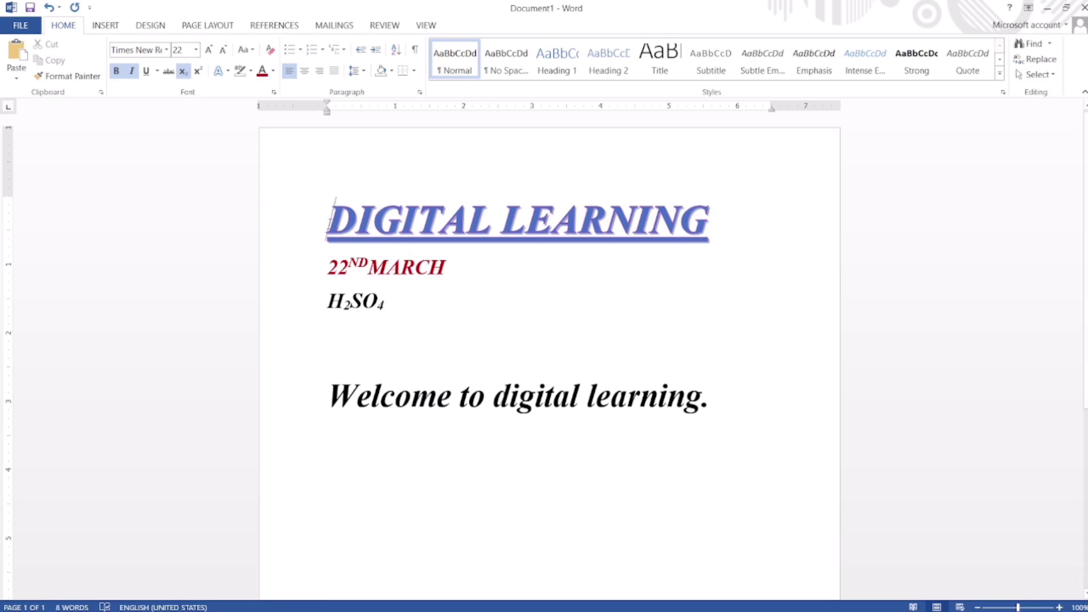
pyautogui.moveTo(328, 223); pyautogui.dragTo(714, 221)
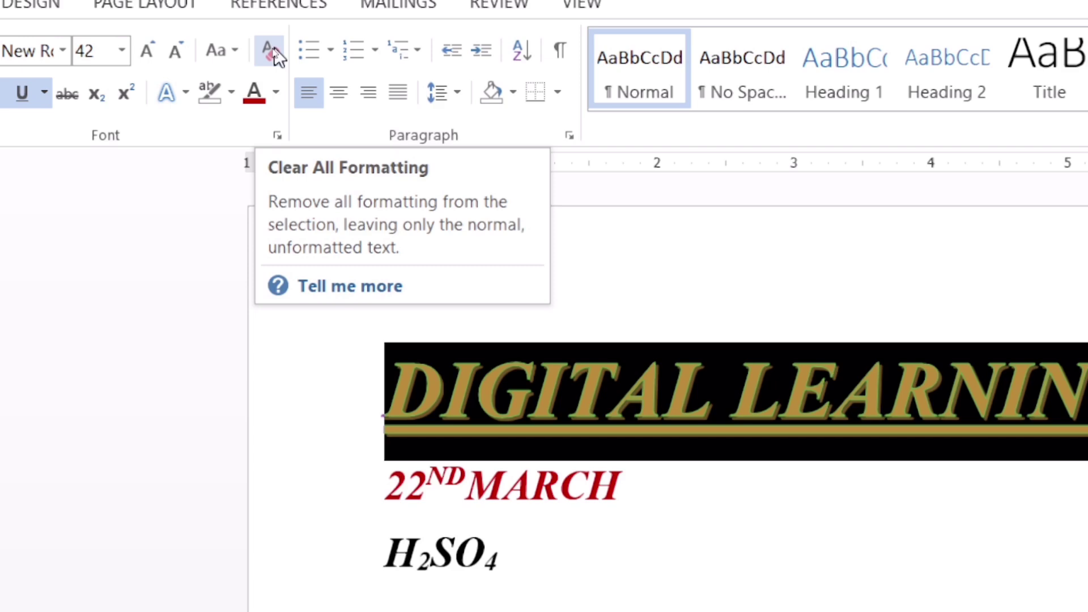
# Step: Clear all formatting from the DIGITAL LEARNING heading, leaving plain 11 pt Calibri
pyautogui.click(275, 51)
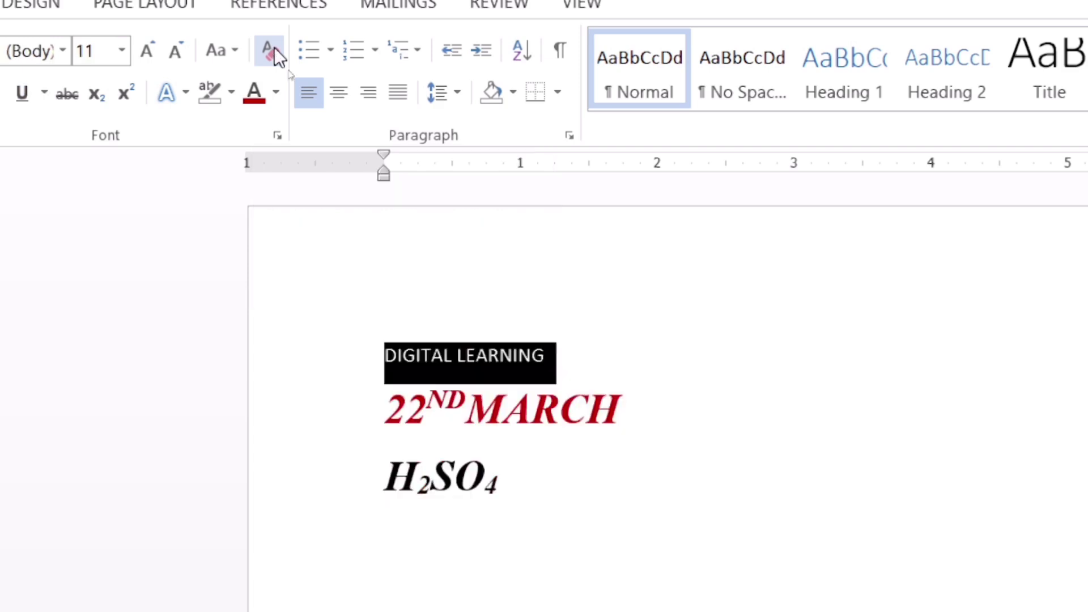
pyautogui.click(737, 508)
pyautogui.write('Welcome to digital learning.')
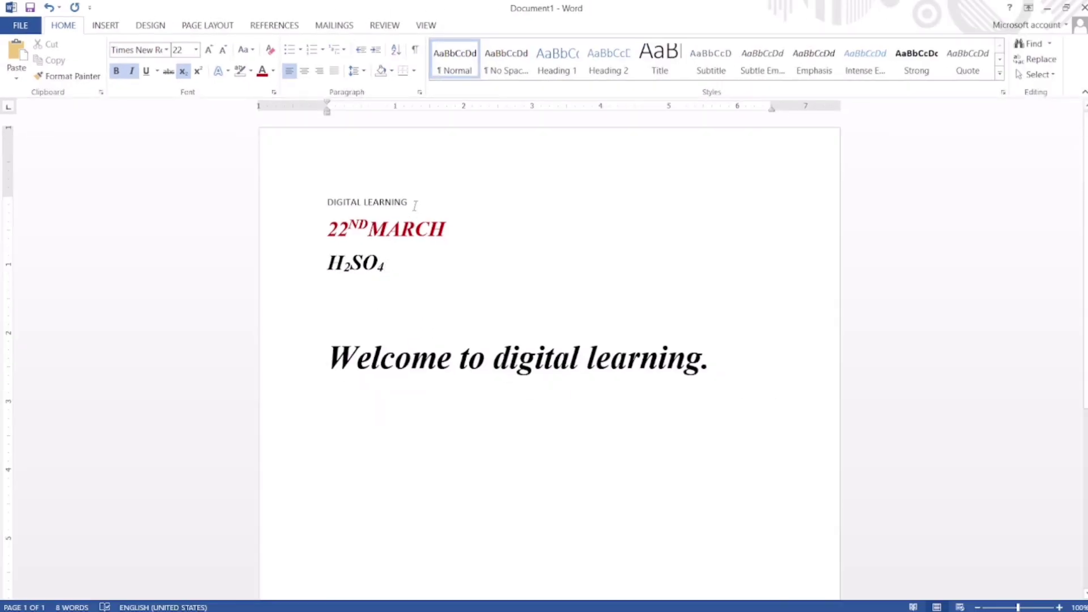
pyautogui.moveTo(415, 206); pyautogui.dragTo(329, 204)
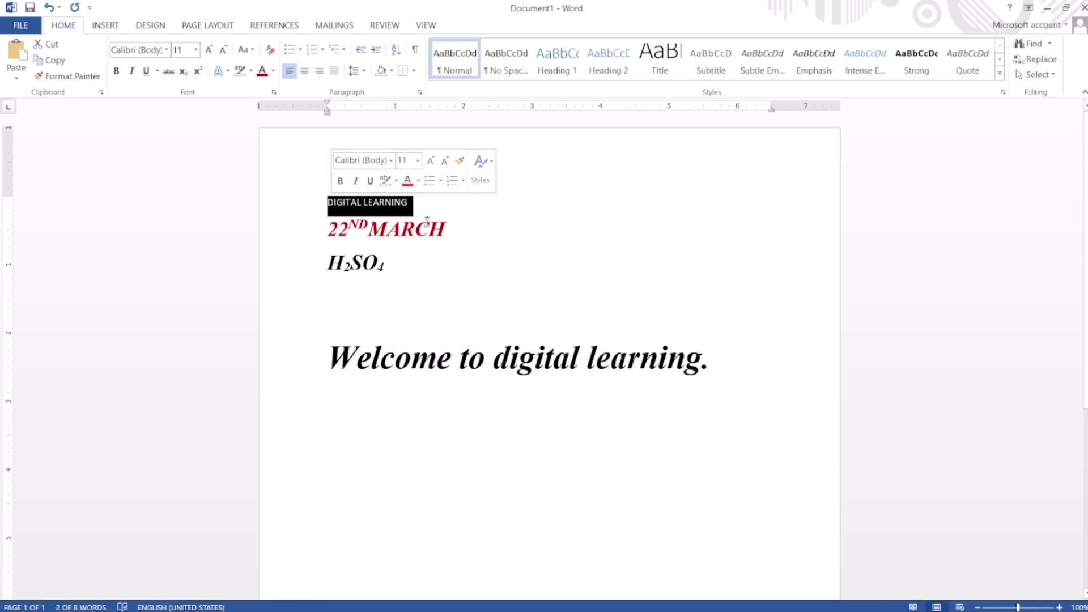
pyautogui.click(460, 233)
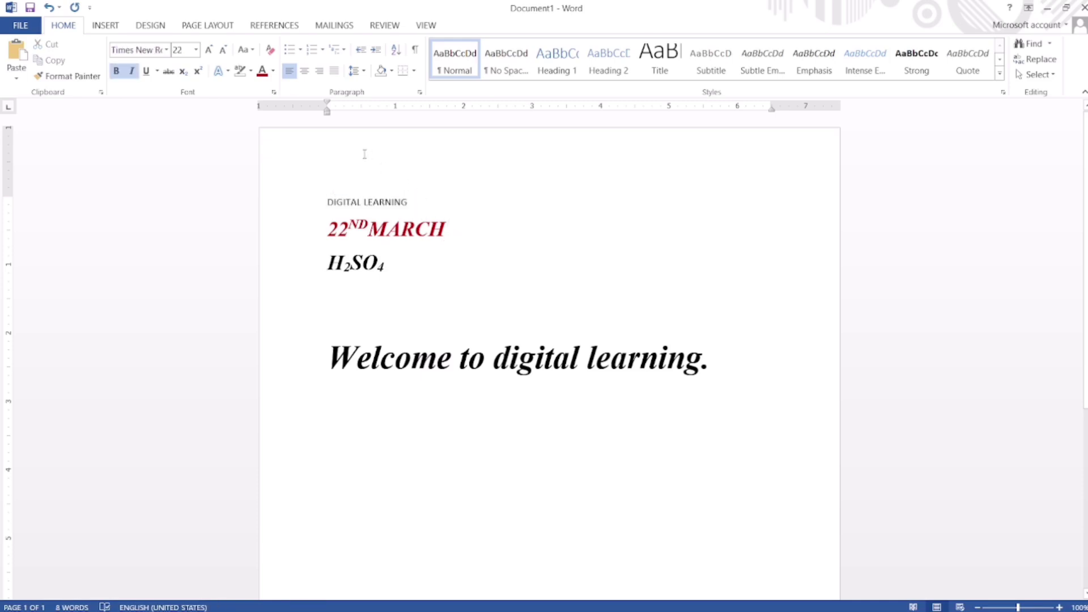